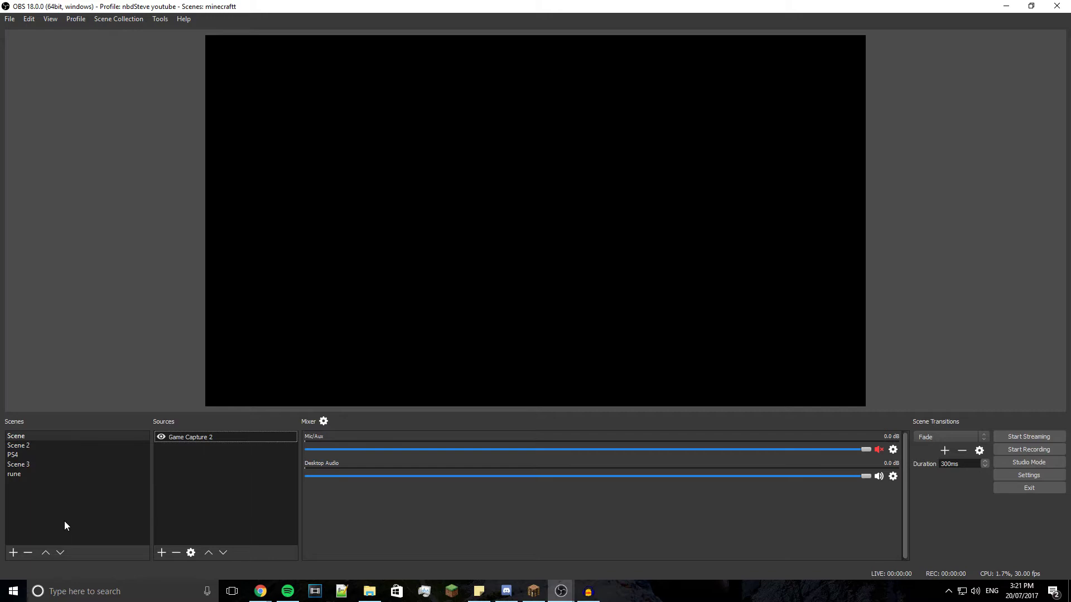
# Open the stream settings and choose Twitch as the streaming service.
pyautogui.click(10, 19)
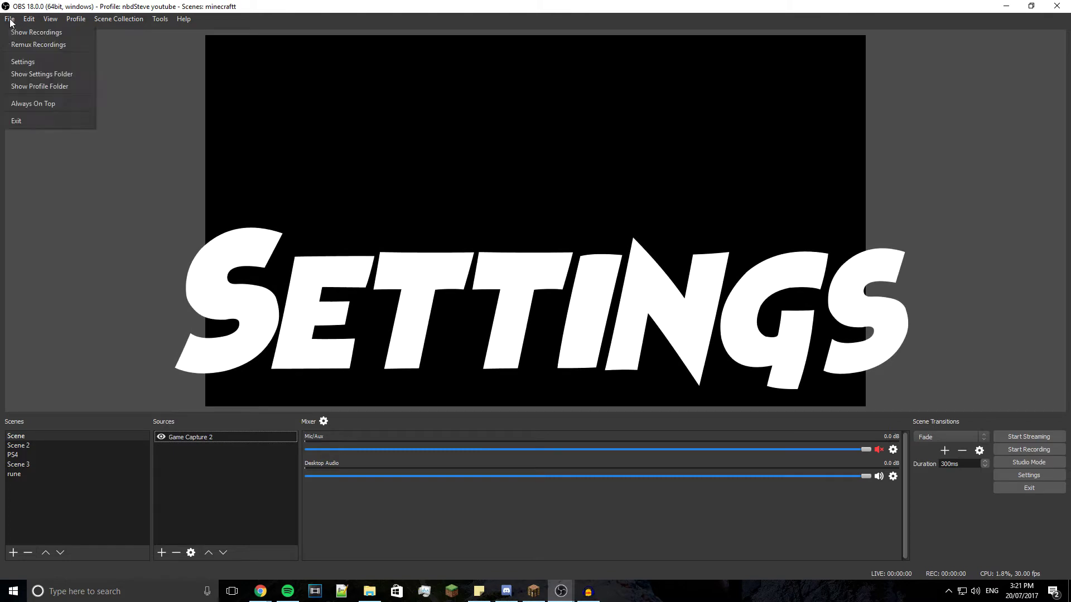
pyautogui.click(23, 62)
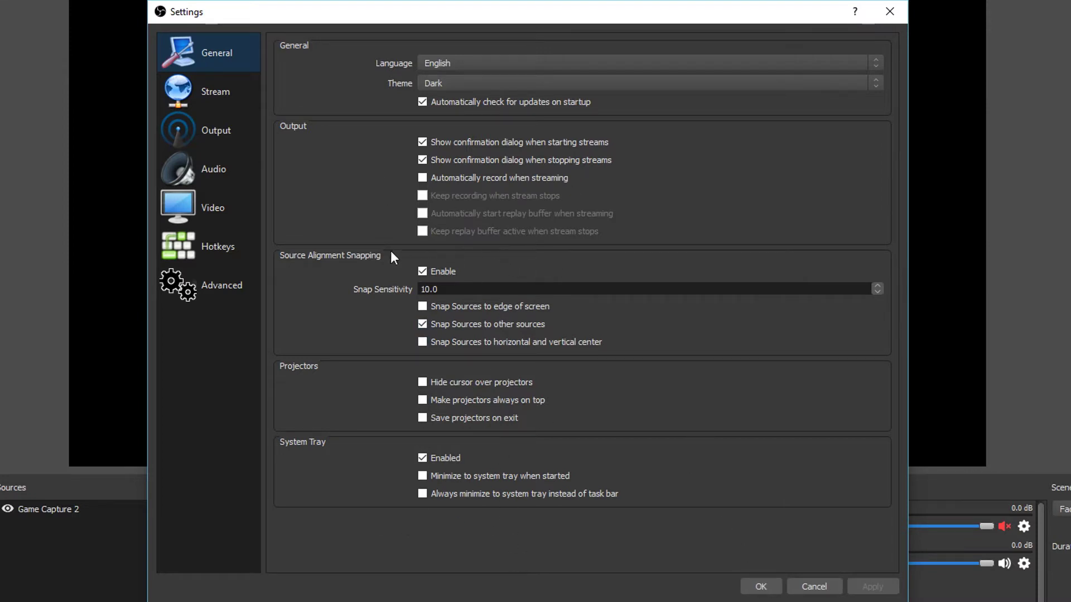
pyautogui.click(221, 91)
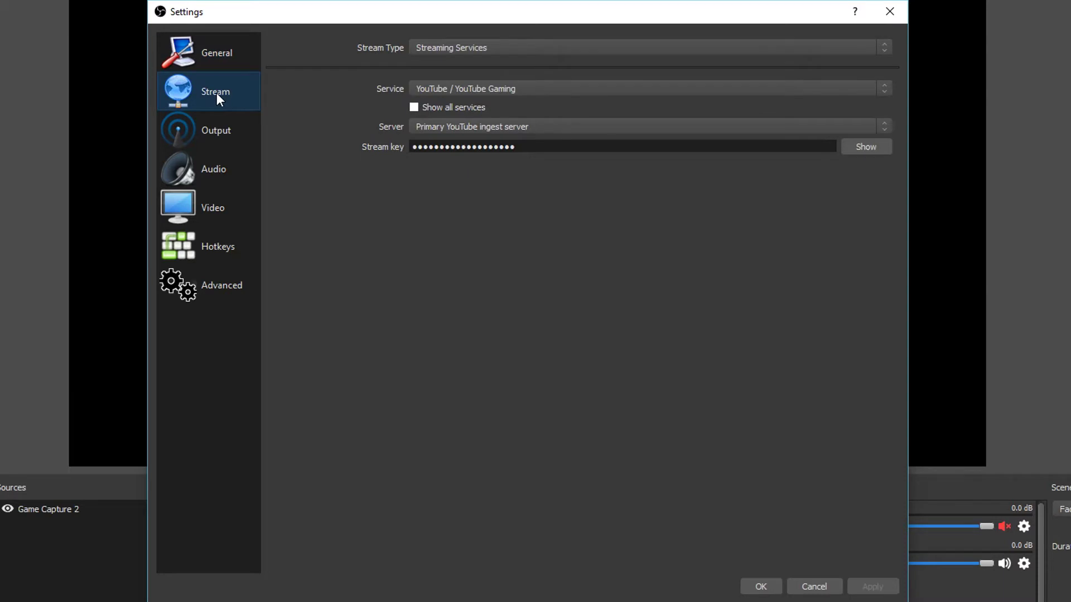
pyautogui.click(466, 83)
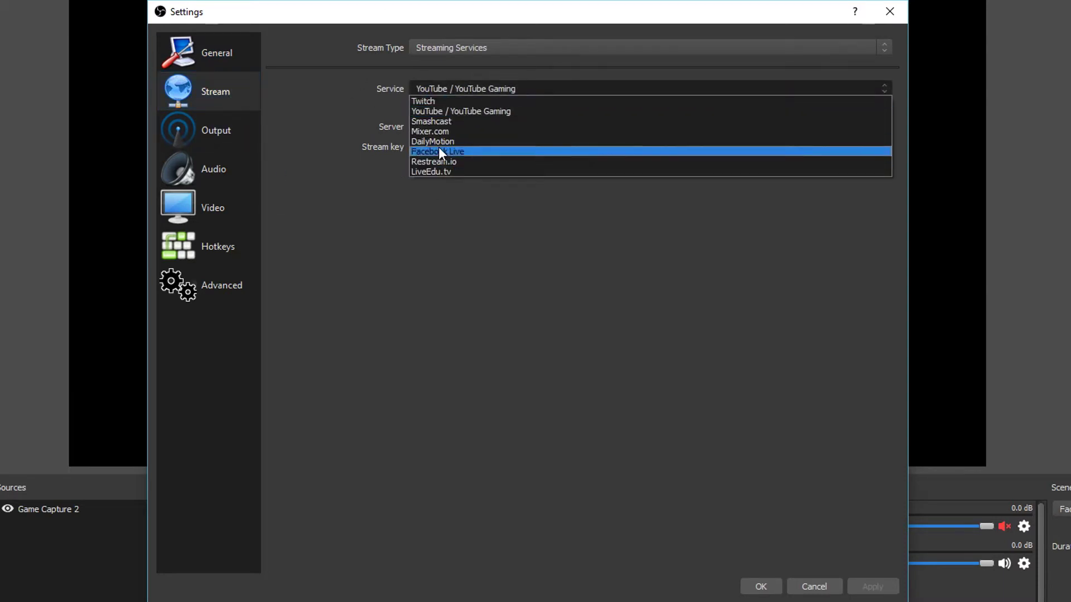
pyautogui.click(444, 102)
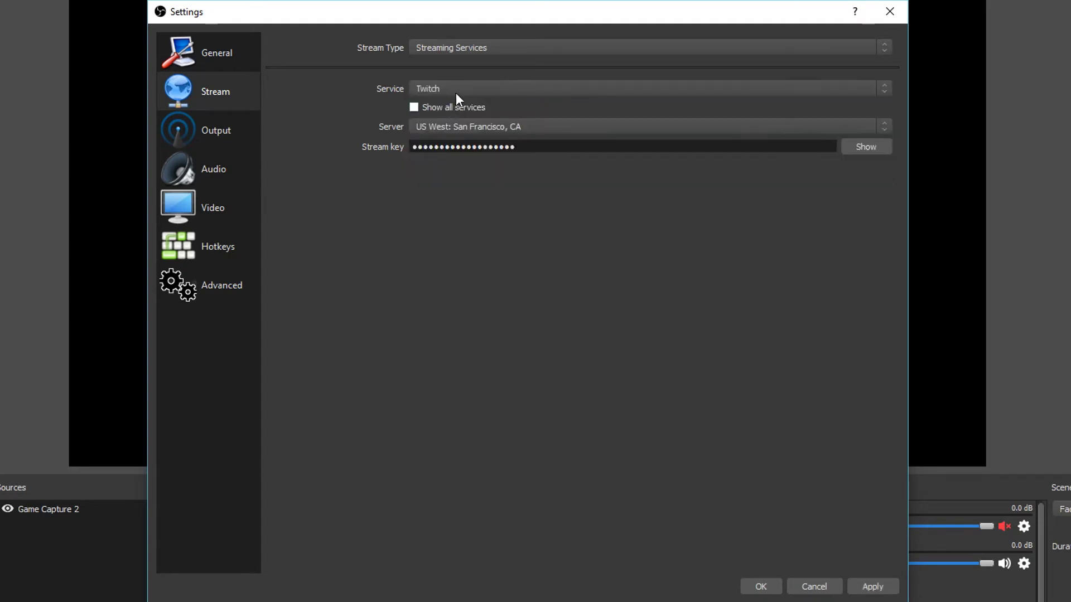
# Set the streaming service to YouTube / YouTube Gaming with the Primary YouTube ingest server, and point out the stream key field.
pyautogui.click(543, 86)
pyautogui.click(479, 107)
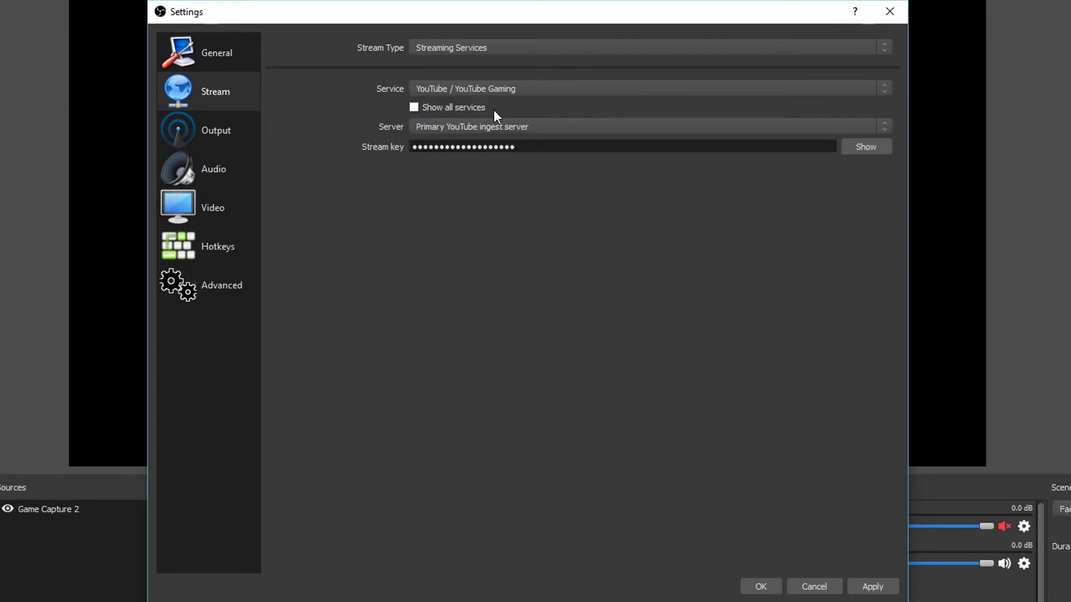
pyautogui.click(479, 126)
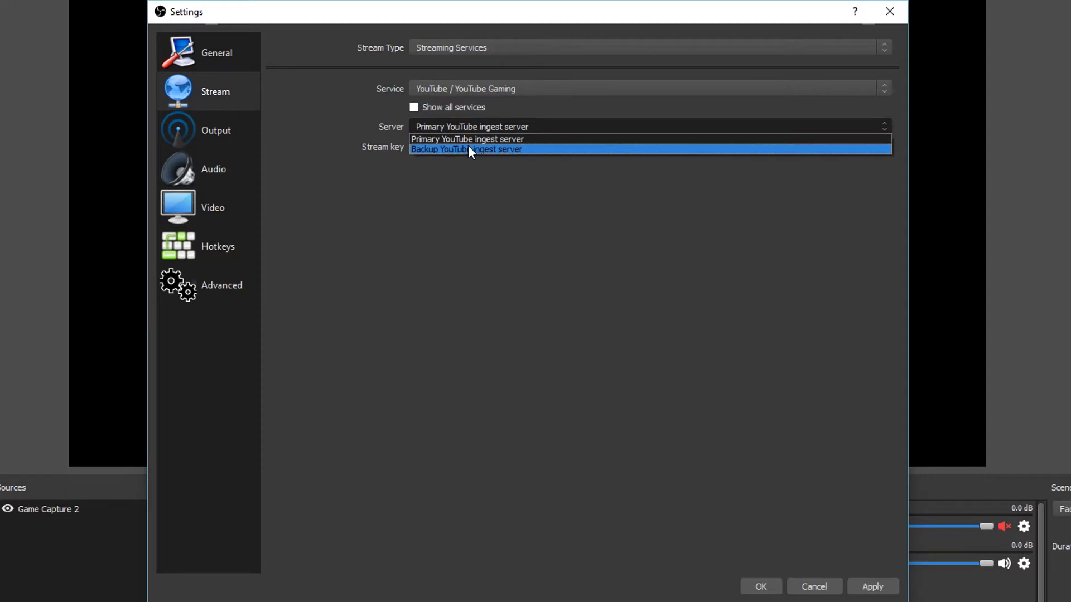
pyautogui.click(473, 137)
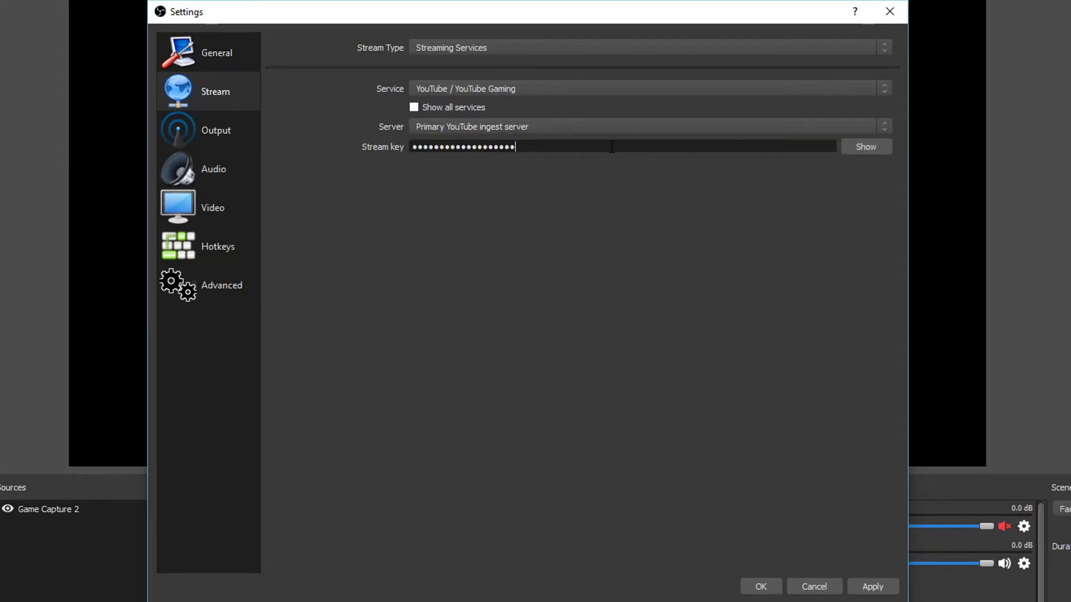
pyautogui.moveTo(612, 147); pyautogui.dragTo(380, 137)
pyautogui.click(434, 198)
# Open the output settings and set the streaming encoder to Hardware (AMD).
pyautogui.click(206, 138)
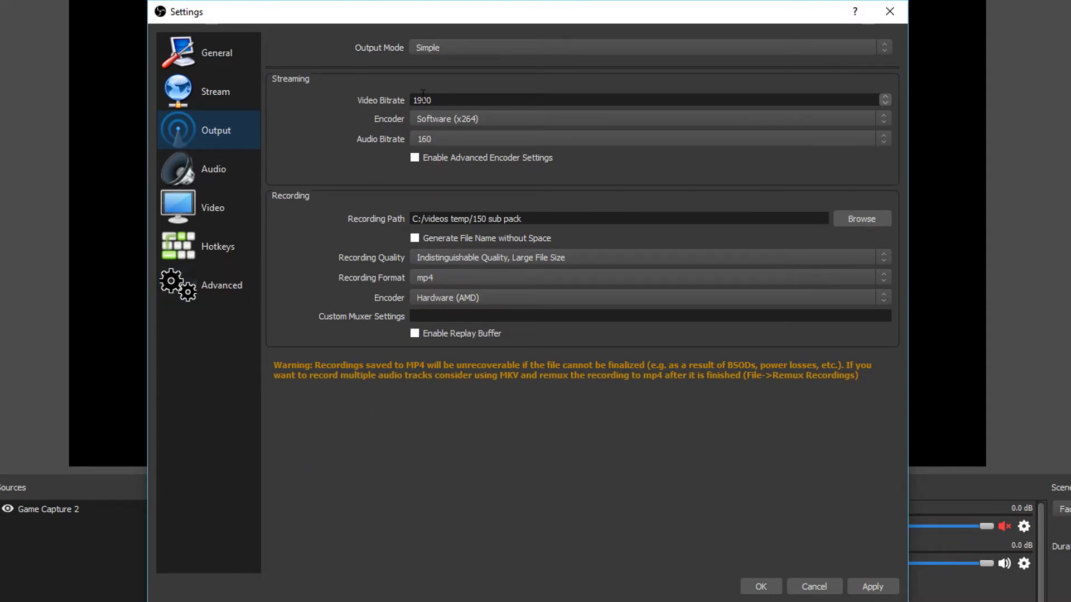
pyautogui.click(436, 119)
pyautogui.click(440, 141)
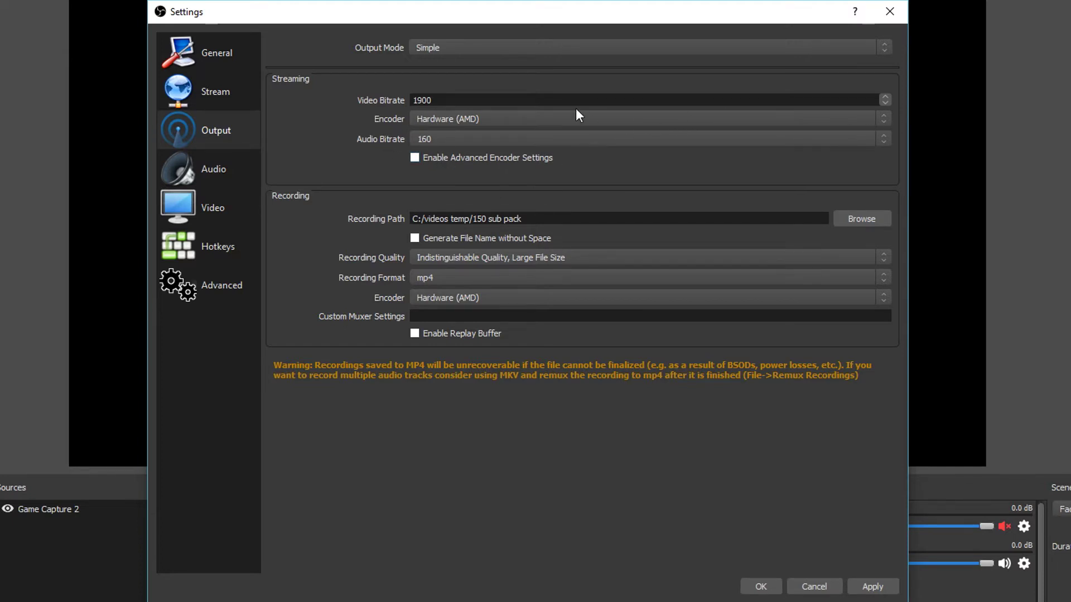
pyautogui.click(561, 119)
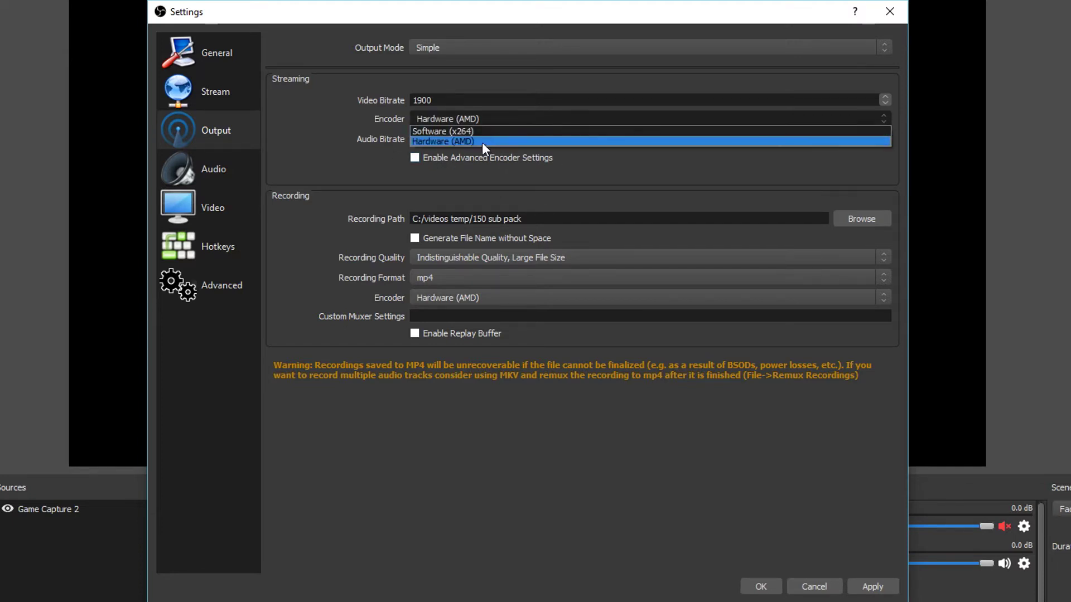
pyautogui.click(570, 177)
# Switch the streaming encoder to Software (x264) and return it to Hardware (AMD).
pyautogui.click(496, 120)
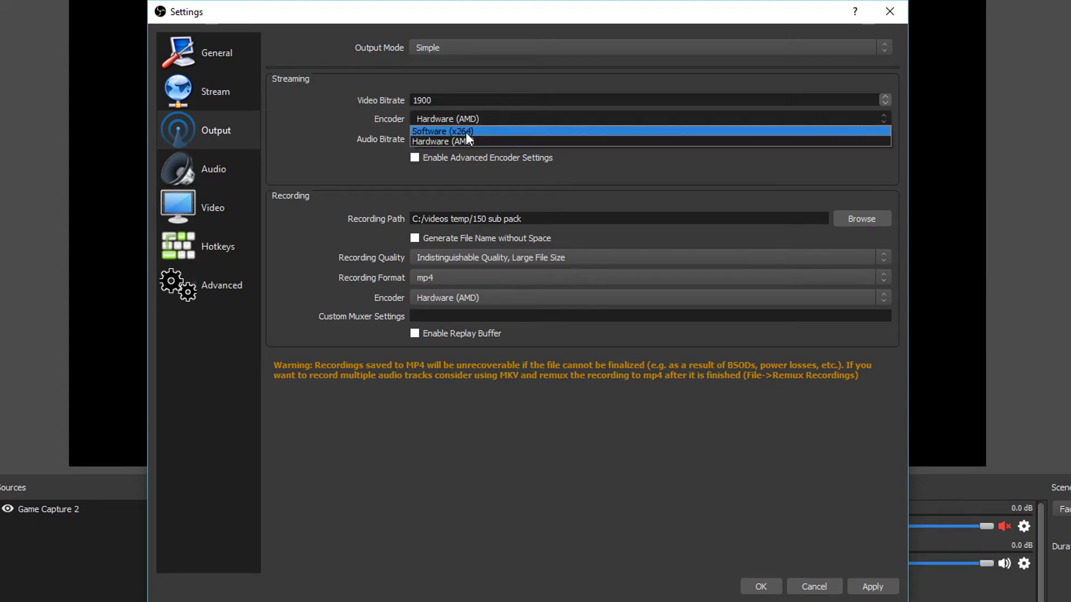
pyautogui.click(466, 133)
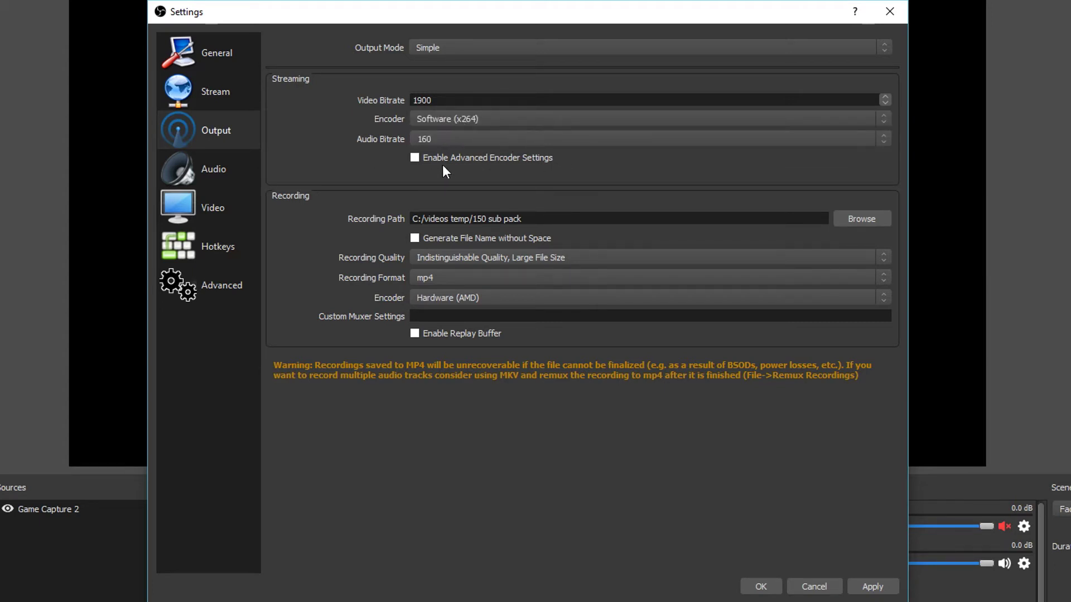
pyautogui.click(486, 117)
pyautogui.click(440, 137)
# Browse the videos temp folder for possible recording directories and leave without selecting one.
pyautogui.click(848, 217)
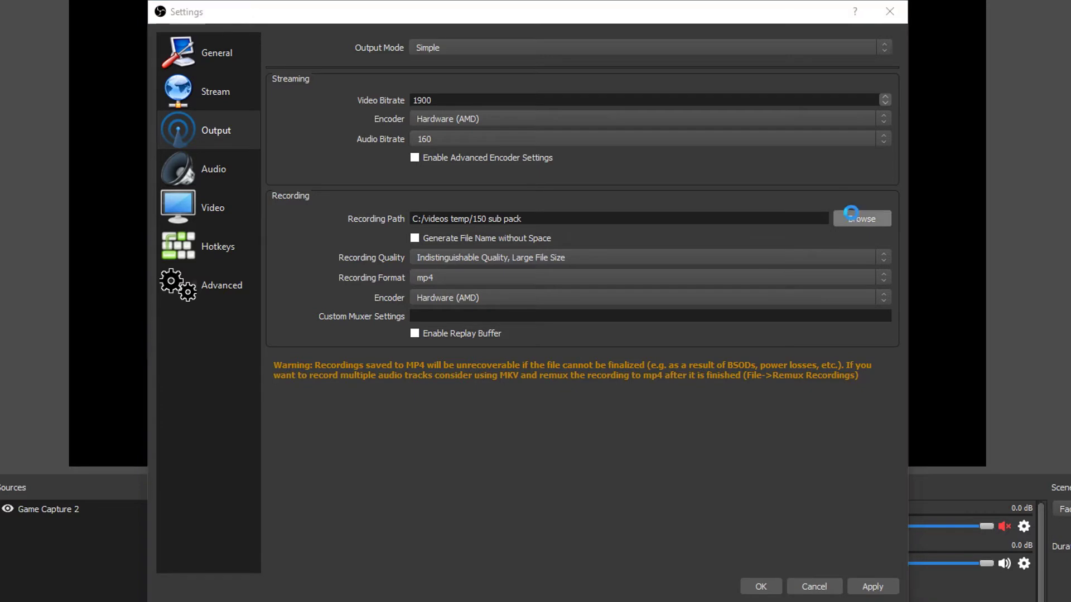
pyautogui.click(217, 331)
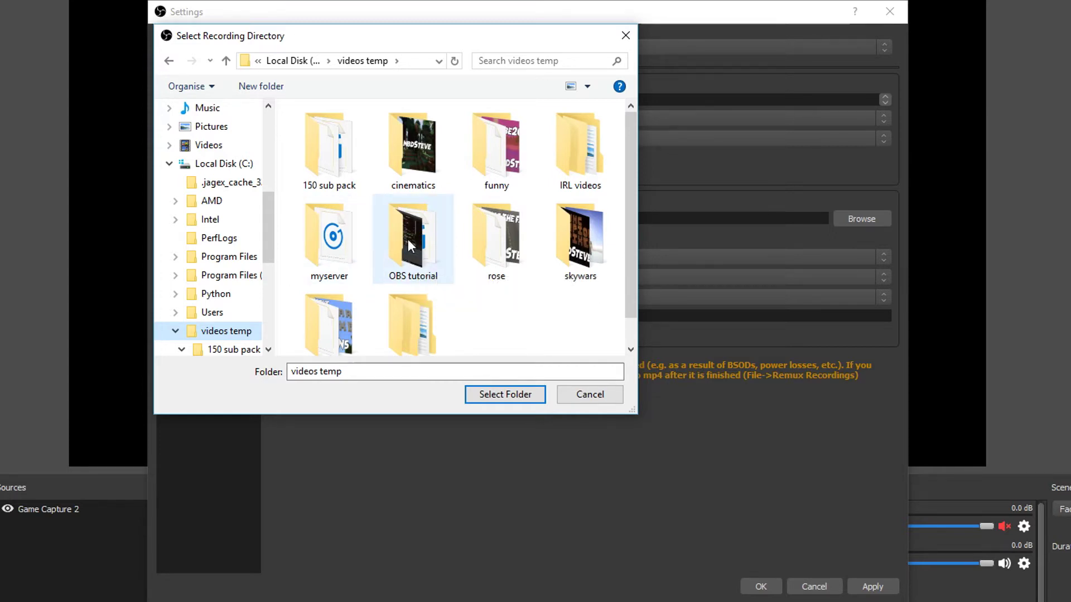
pyautogui.scroll(-1, 408, 245)
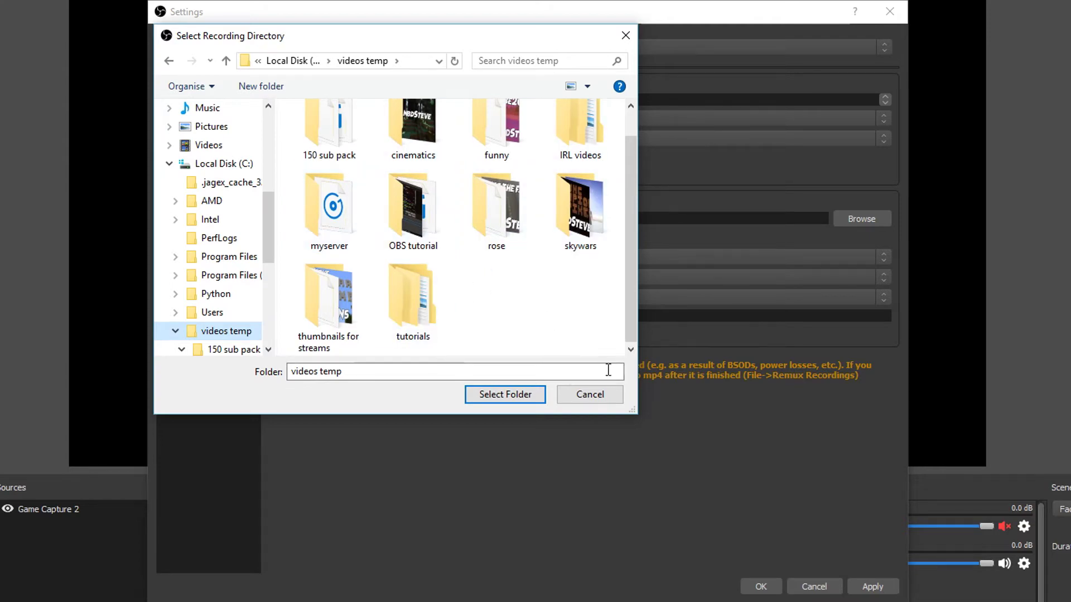
pyautogui.click(587, 396)
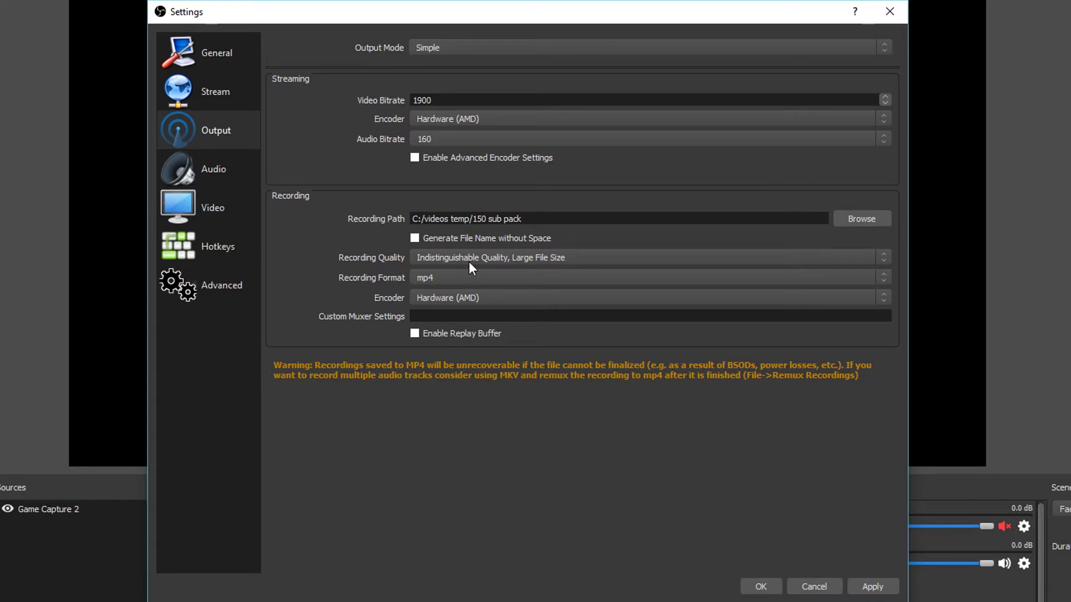
# Set the recording quality to Indistinguishable Quality, Large File Size and the recording encoder to Hardware (AMD).
pyautogui.click(571, 258)
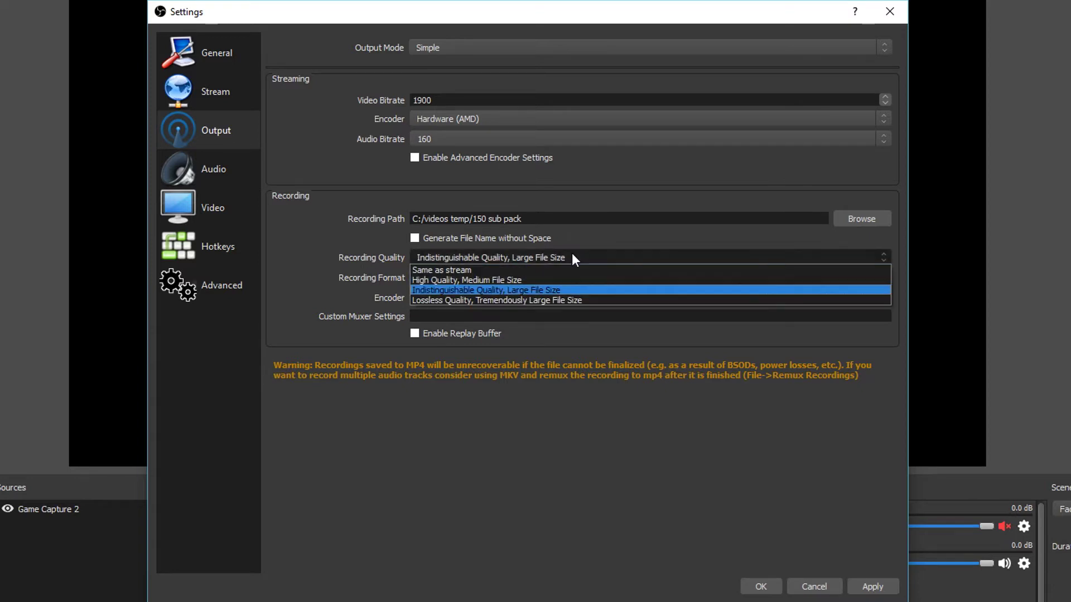
pyautogui.click(555, 292)
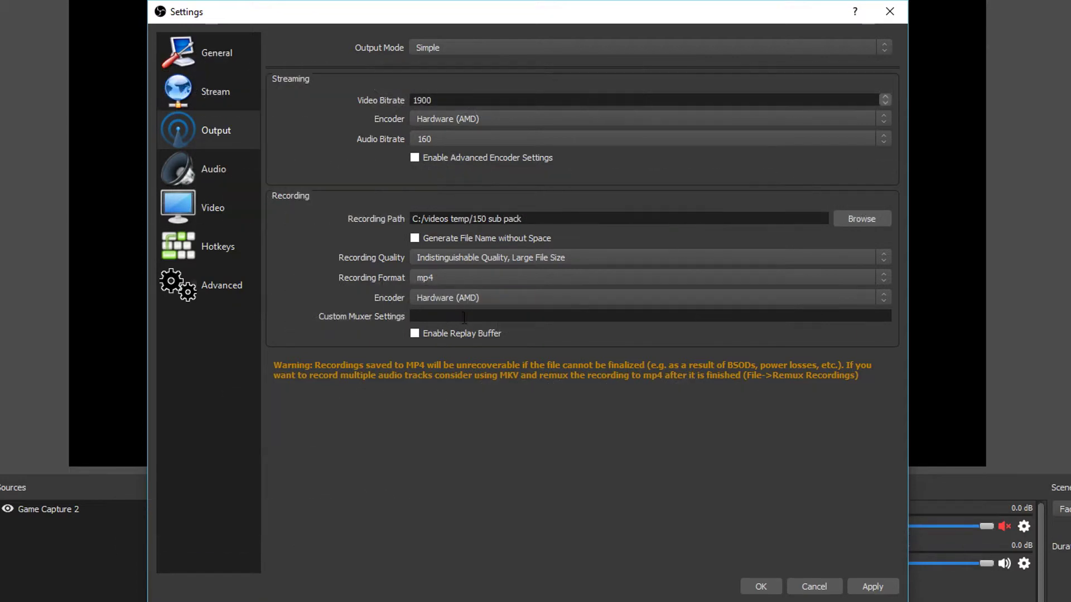
pyautogui.click(846, 277)
pyautogui.click(880, 298)
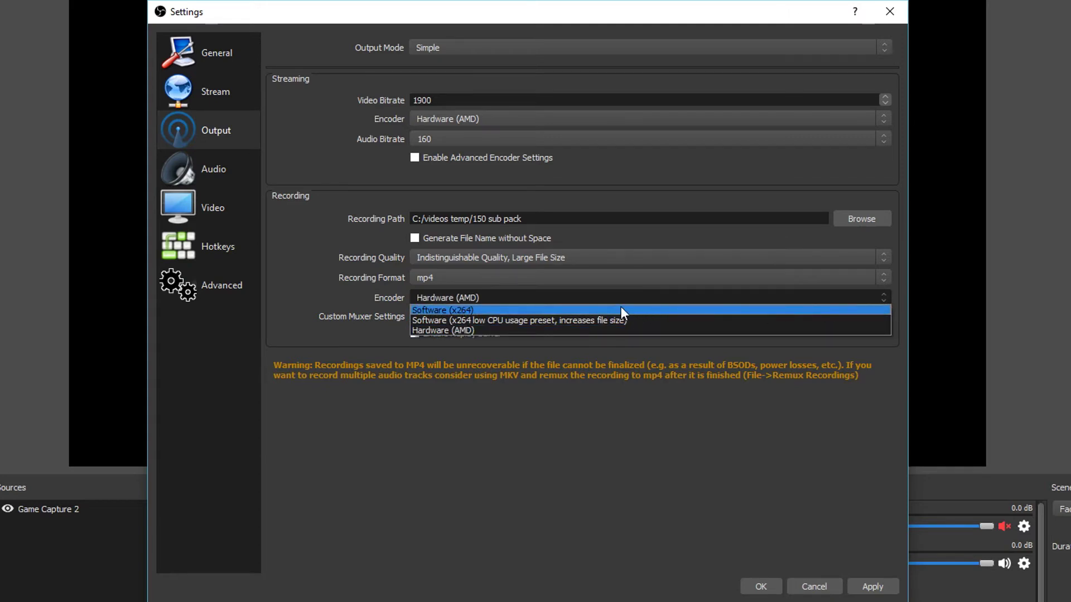
pyautogui.click(574, 329)
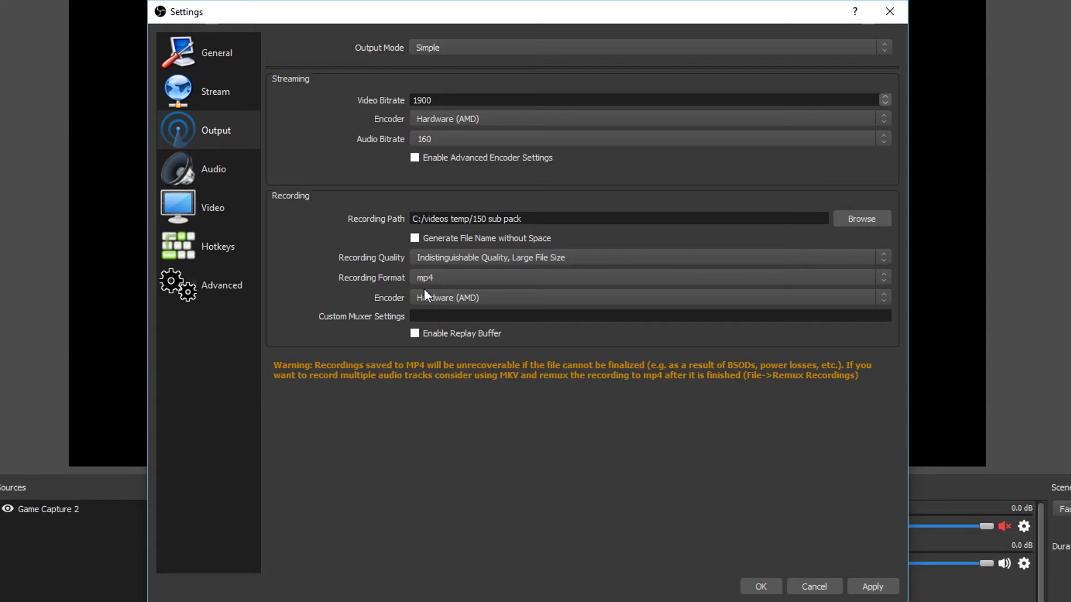
pyautogui.click(464, 297)
pyautogui.click(444, 330)
# Review the audio device settings and the frame rate choices in the video settings.
pyautogui.click(205, 162)
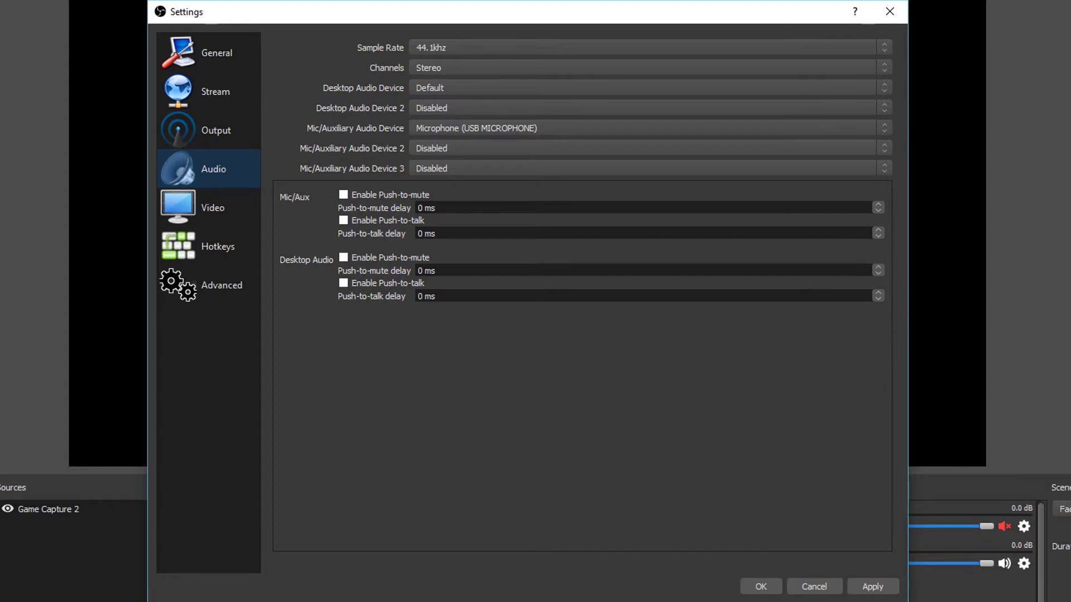
pyautogui.click(229, 204)
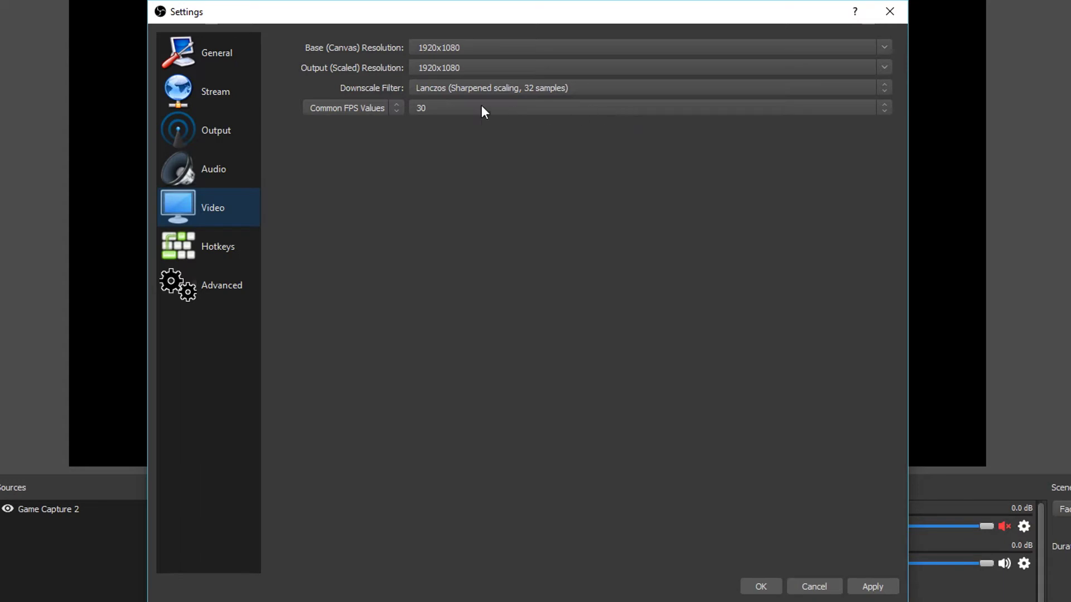
pyautogui.click(429, 107)
pyautogui.press('Escape')
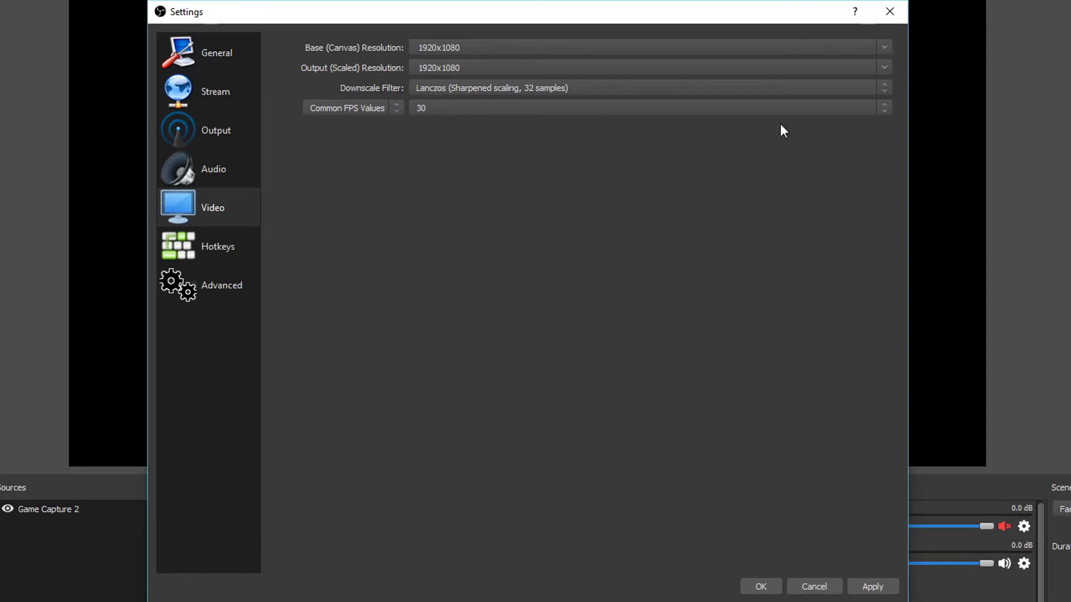
# Choose Lanczos (Sharpened scaling, 32 samples) as the downscale filter.
pyautogui.click(891, 87)
pyautogui.click(886, 88)
pyautogui.click(499, 88)
pyautogui.click(491, 122)
# Check the available FPS value types and the list of common FPS values without changing them.
pyautogui.click(389, 107)
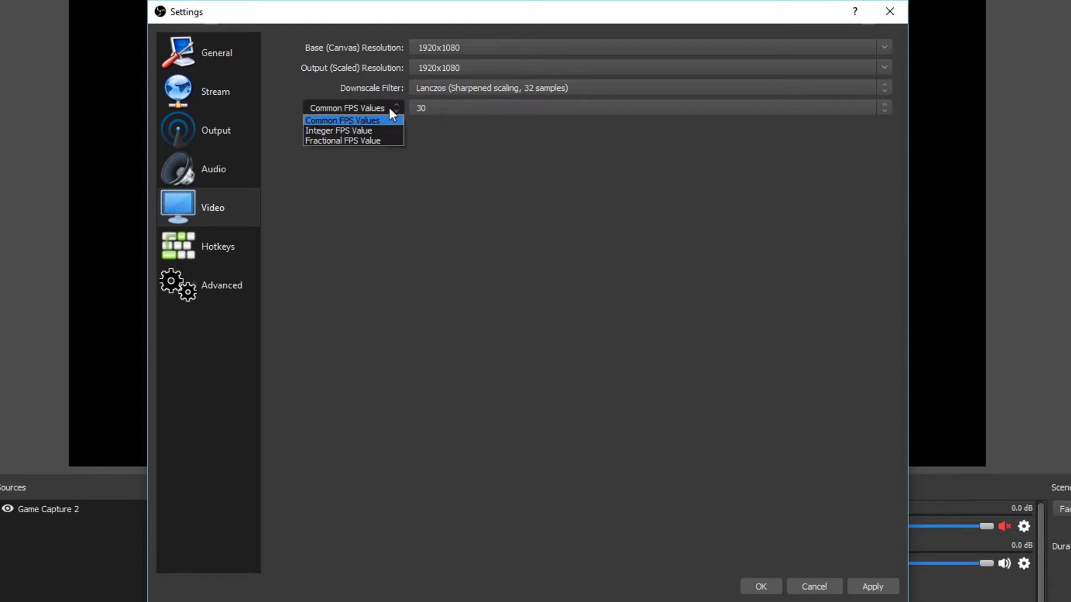
pyautogui.click(392, 113)
pyautogui.click(427, 109)
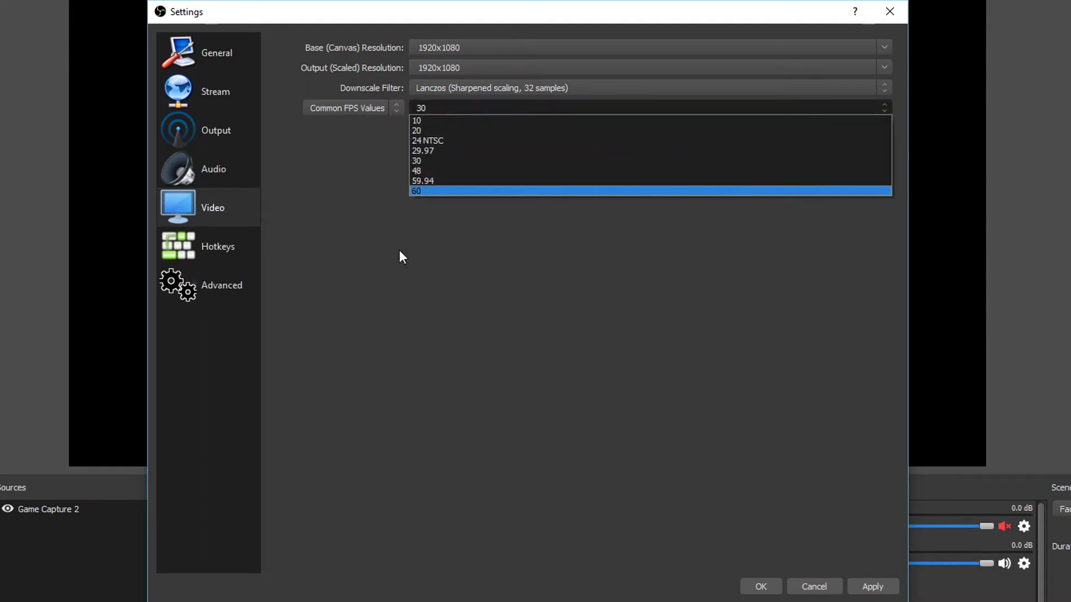
pyautogui.click(480, 344)
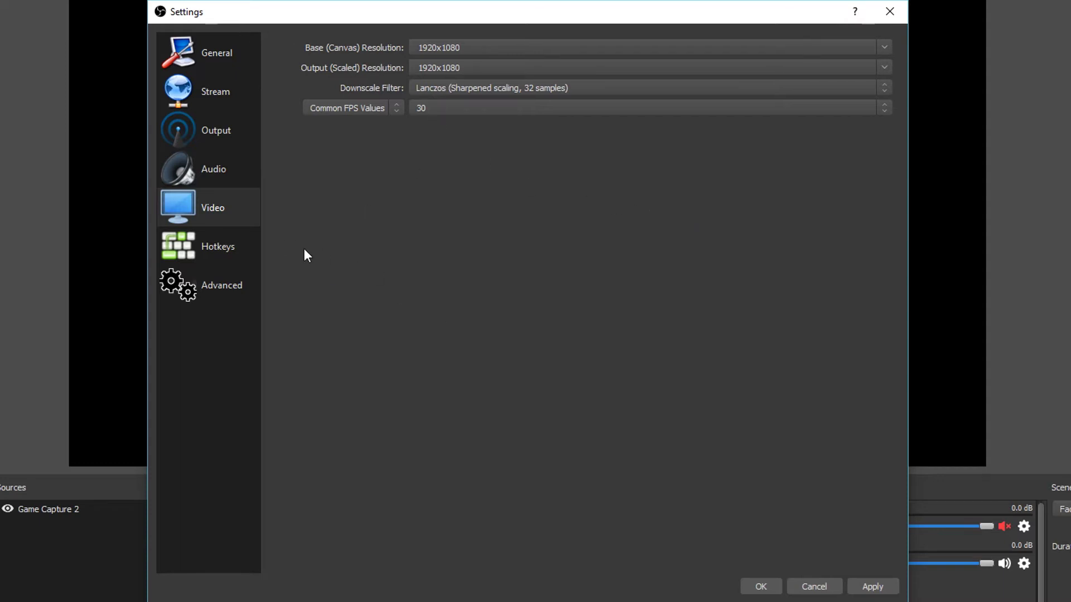
# Examine the start and stop recording hotkeys and the advanced settings.
pyautogui.click(216, 250)
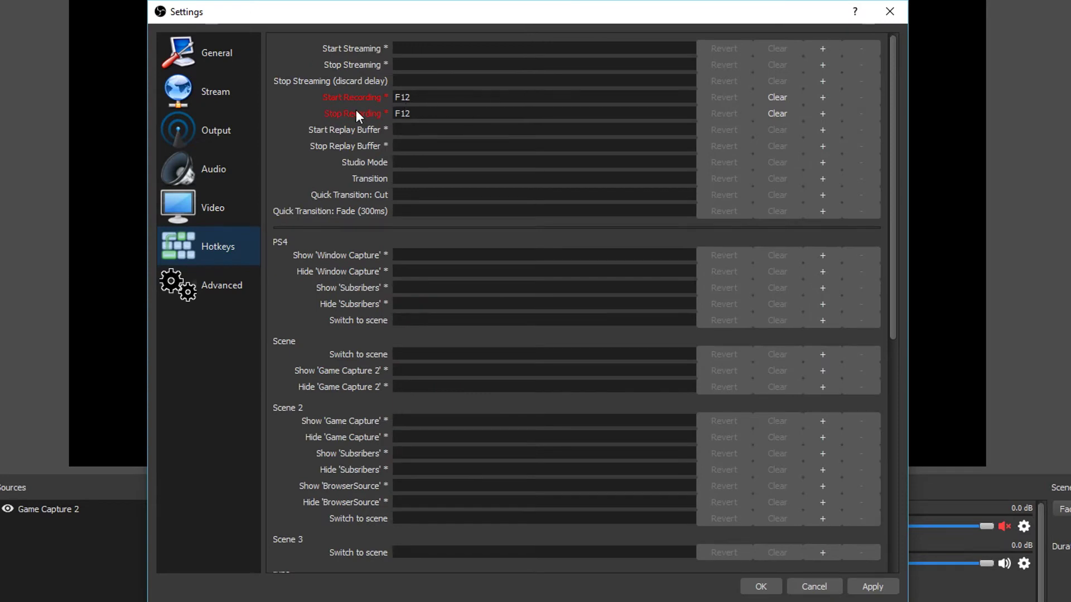
pyautogui.moveTo(356, 115)
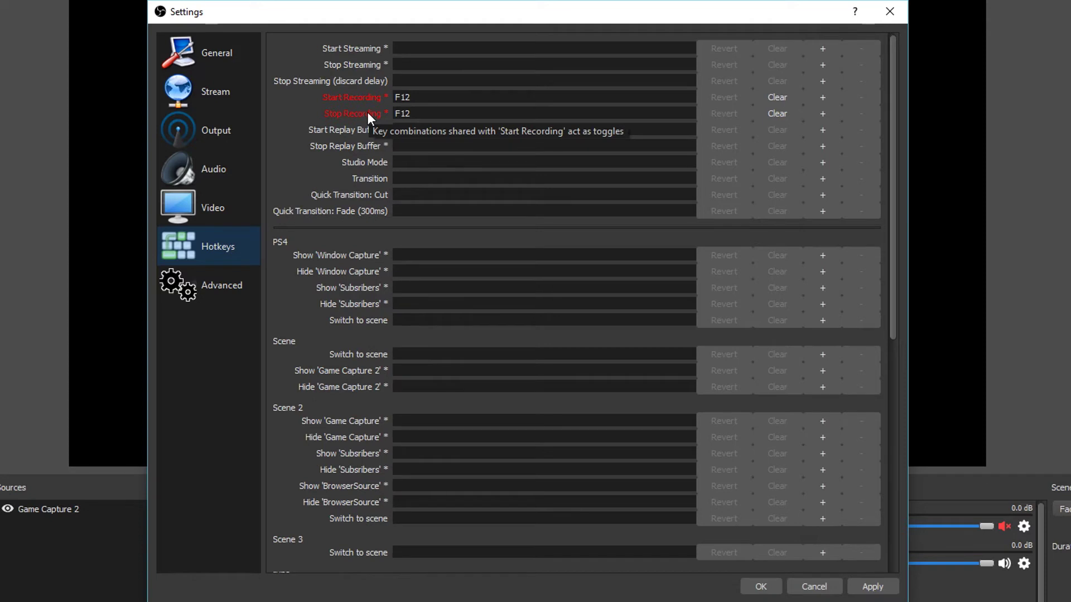
pyautogui.click(197, 287)
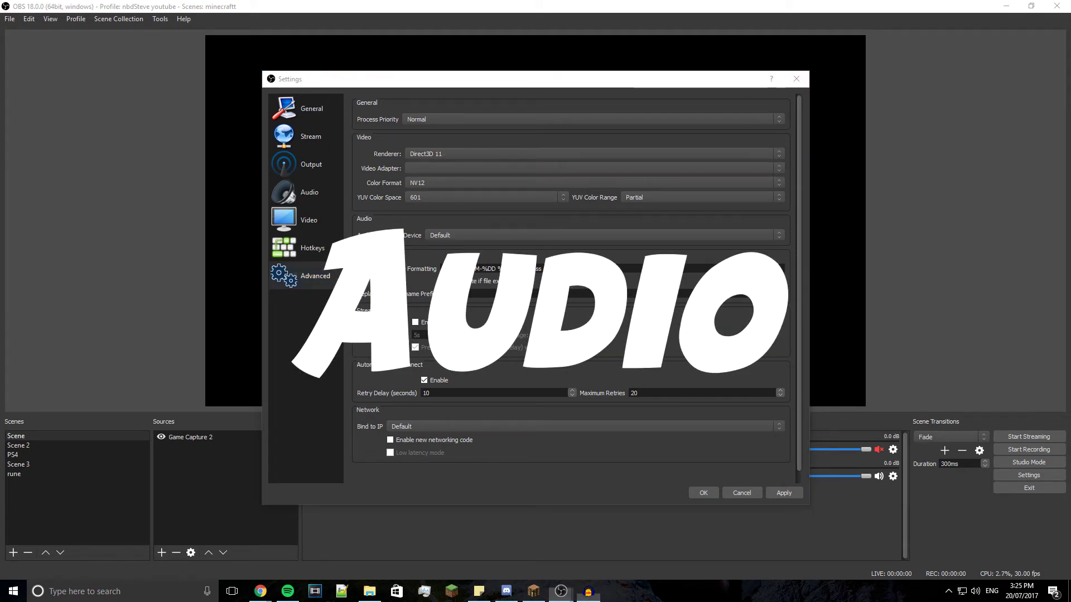
# Bring the Audacity window over OBS to show its running microphone recording, and move it away again.
pyautogui.moveTo(0, 199); pyautogui.dragTo(425, 69)
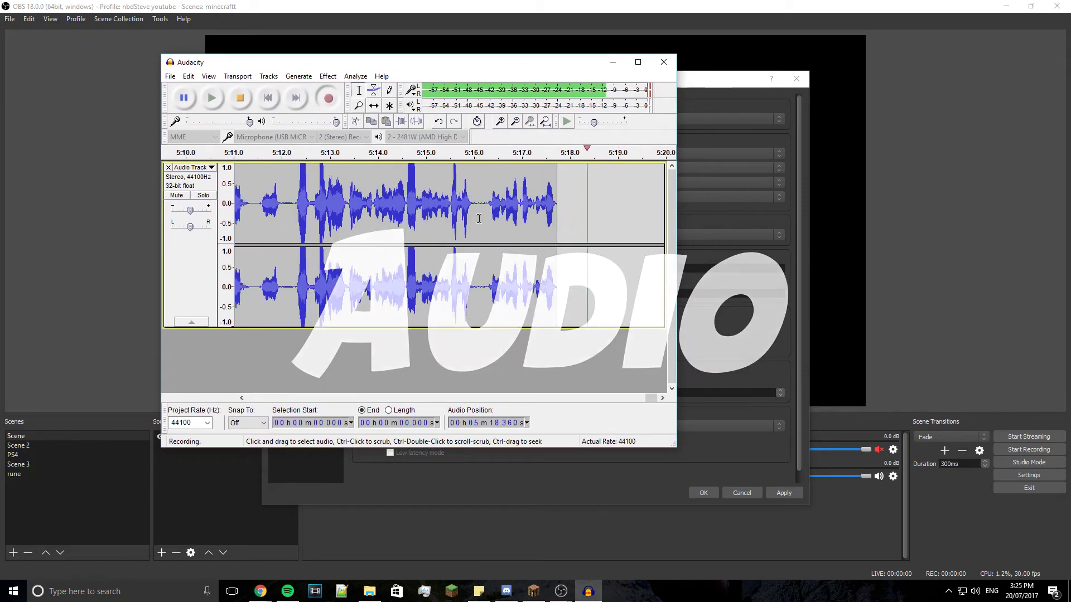
pyautogui.moveTo(544, 65); pyautogui.dragTo(0, 95)
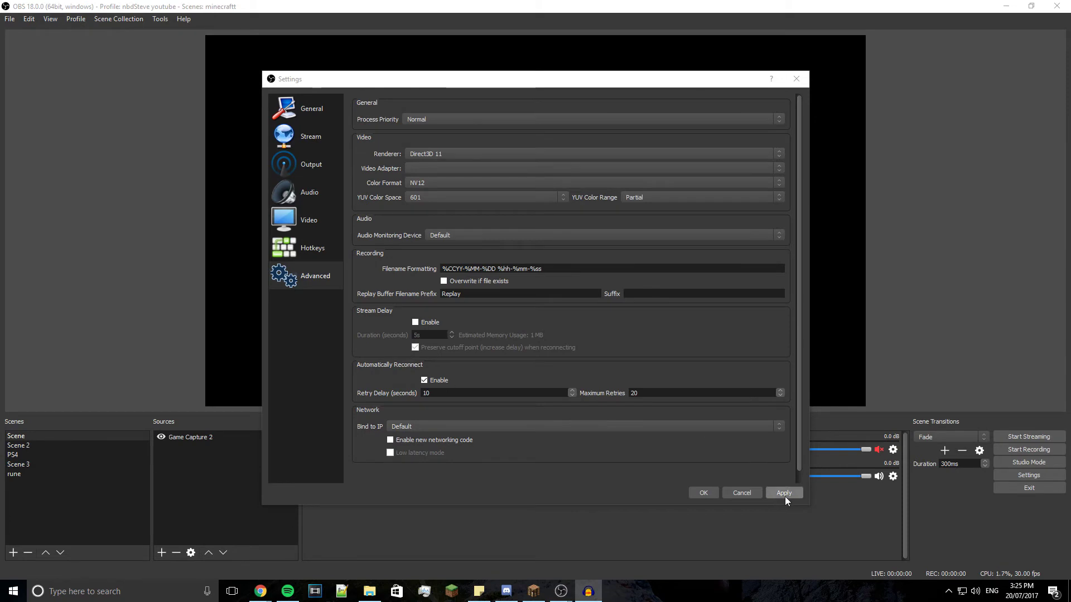
# Confirm and close the settings, and unmute the Mic/Aux channel briefly before muting it again.
pyautogui.click(700, 493)
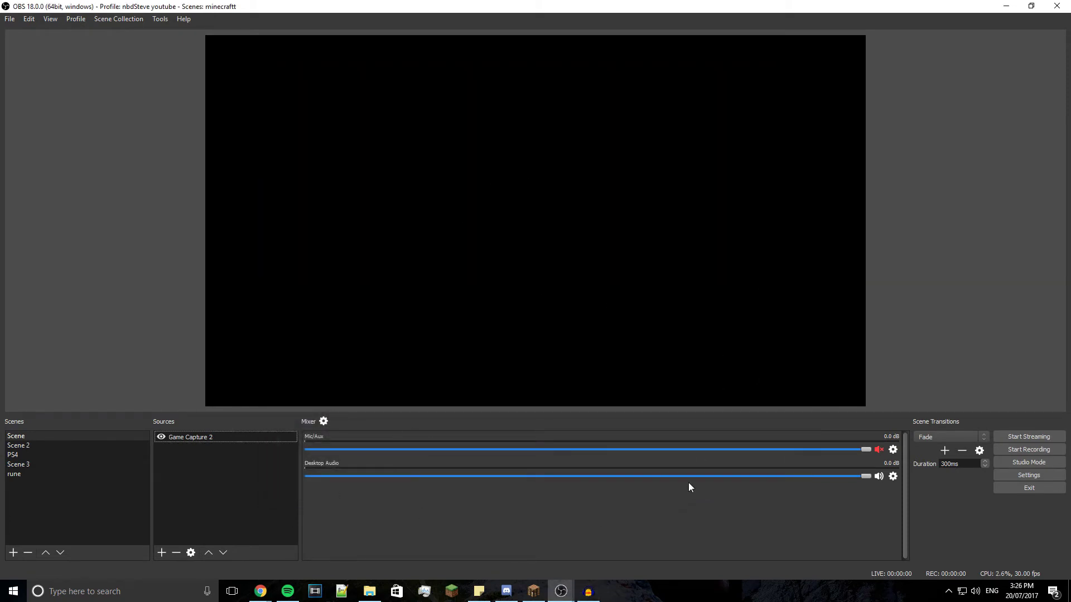
pyautogui.click(879, 450)
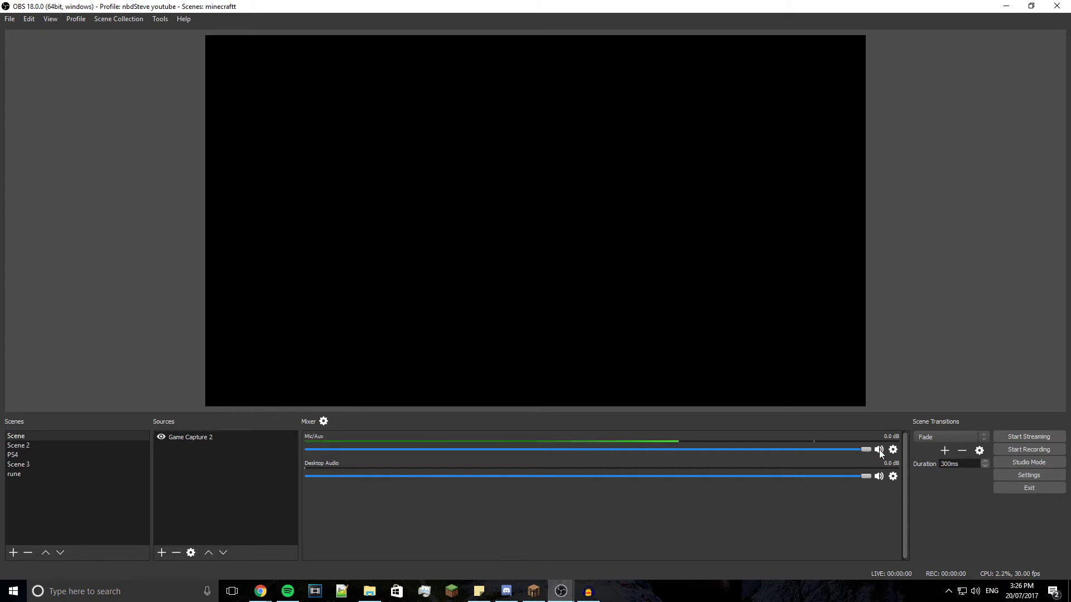
pyautogui.click(879, 449)
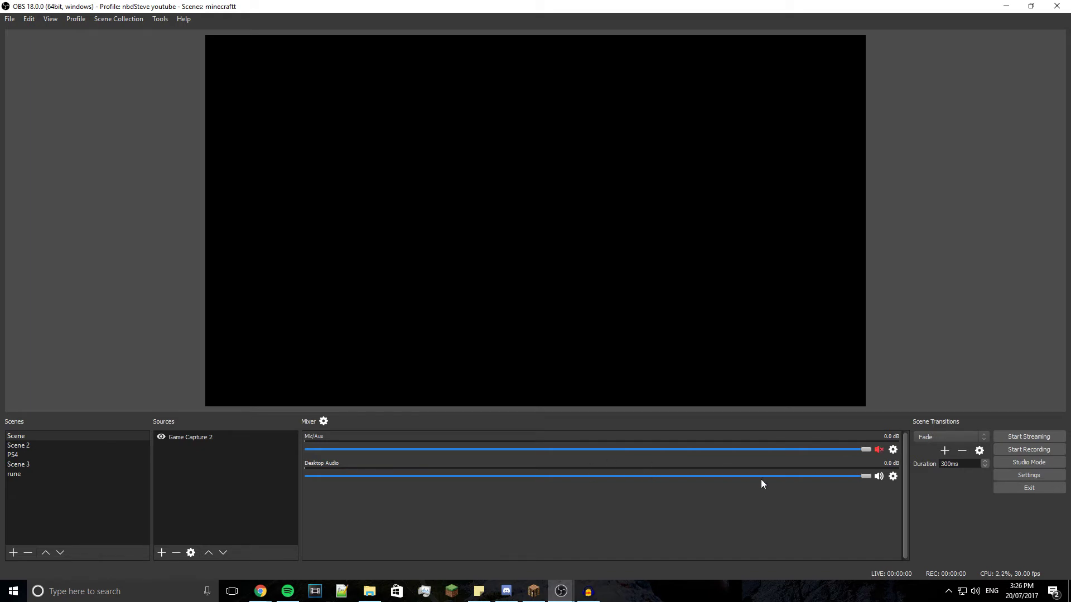
# Check the available microphone devices for the Mic/Aux channel, keeping Microphone (USB MICROPHONE) as the device.
pyautogui.click(893, 450)
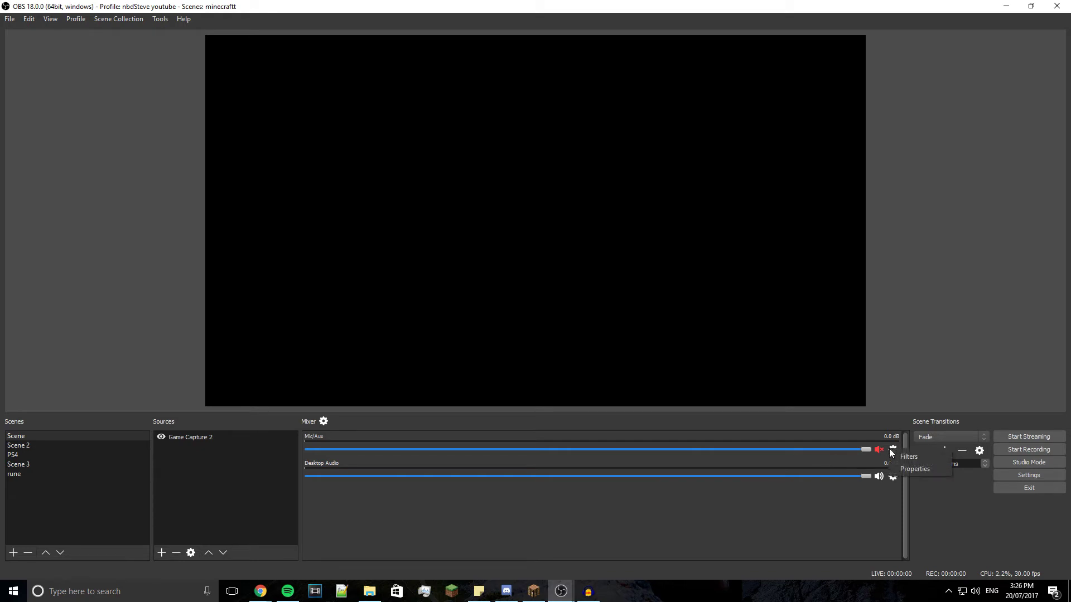
pyautogui.click(902, 471)
pyautogui.click(494, 366)
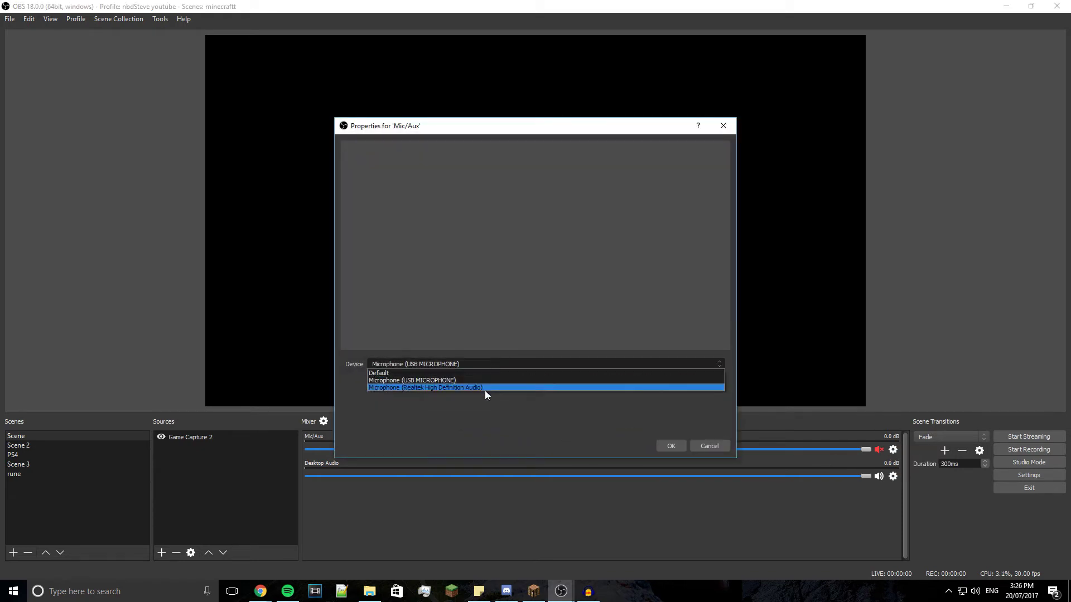
pyautogui.click(499, 387)
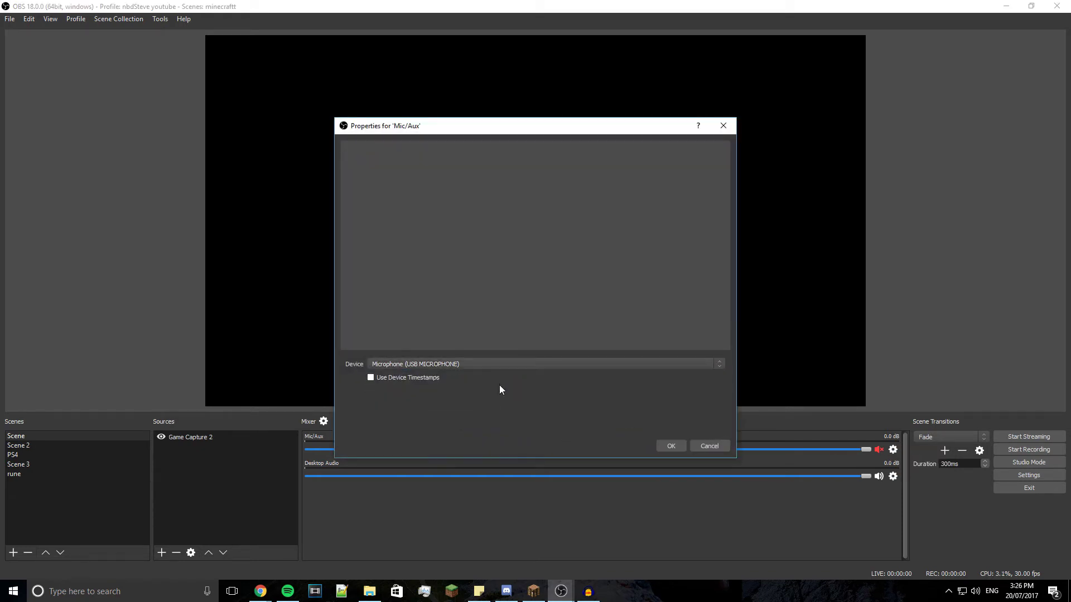
pyautogui.click(680, 448)
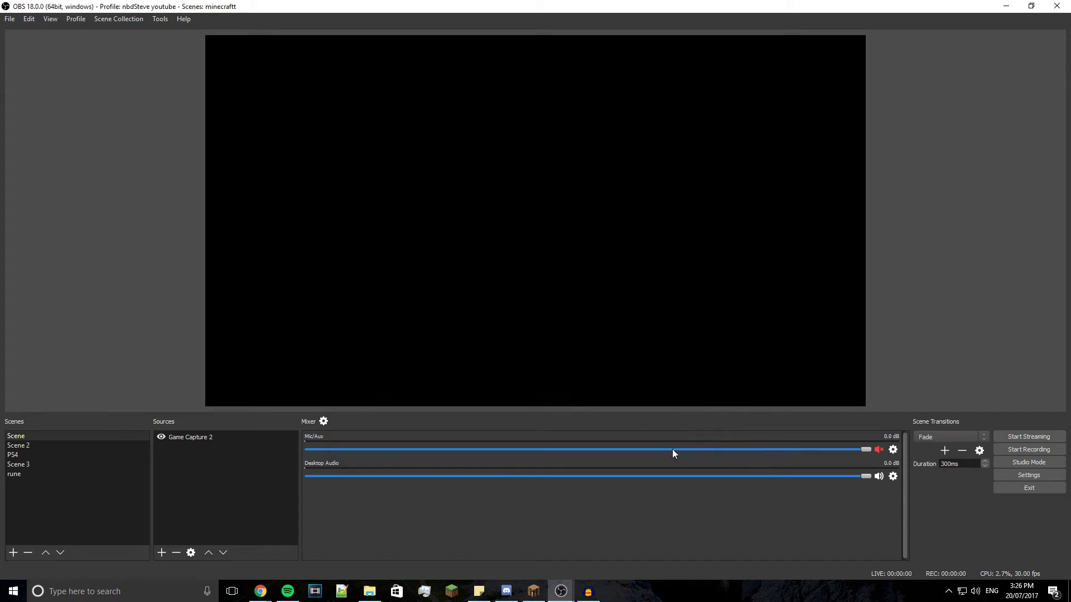
# Check the output devices available for the Desktop Audio channel, keeping Default as the device.
pyautogui.click(893, 477)
pyautogui.click(910, 498)
pyautogui.click(593, 362)
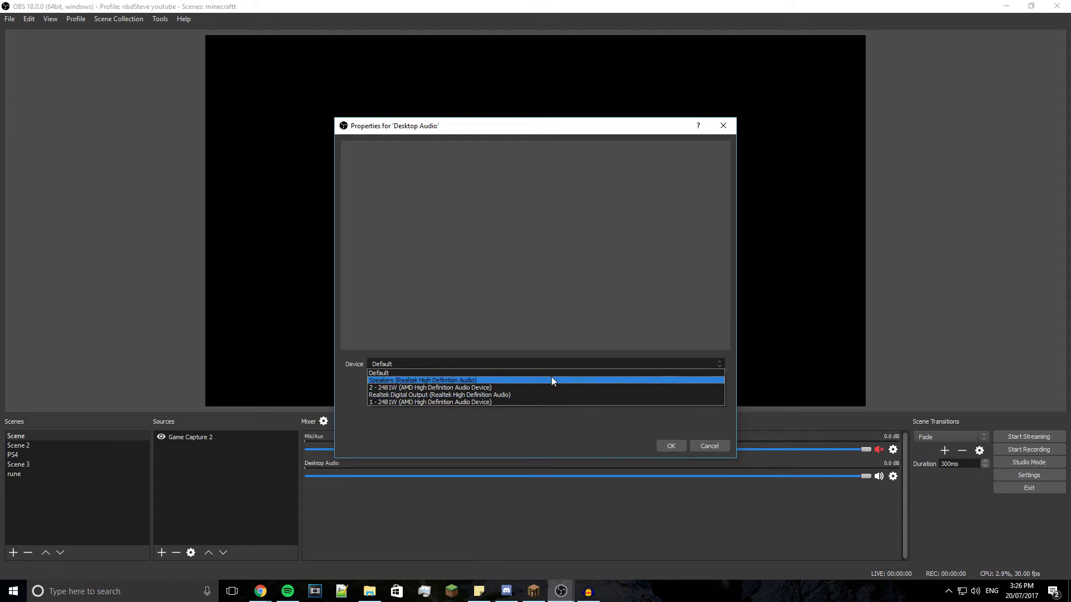
pyautogui.click(552, 373)
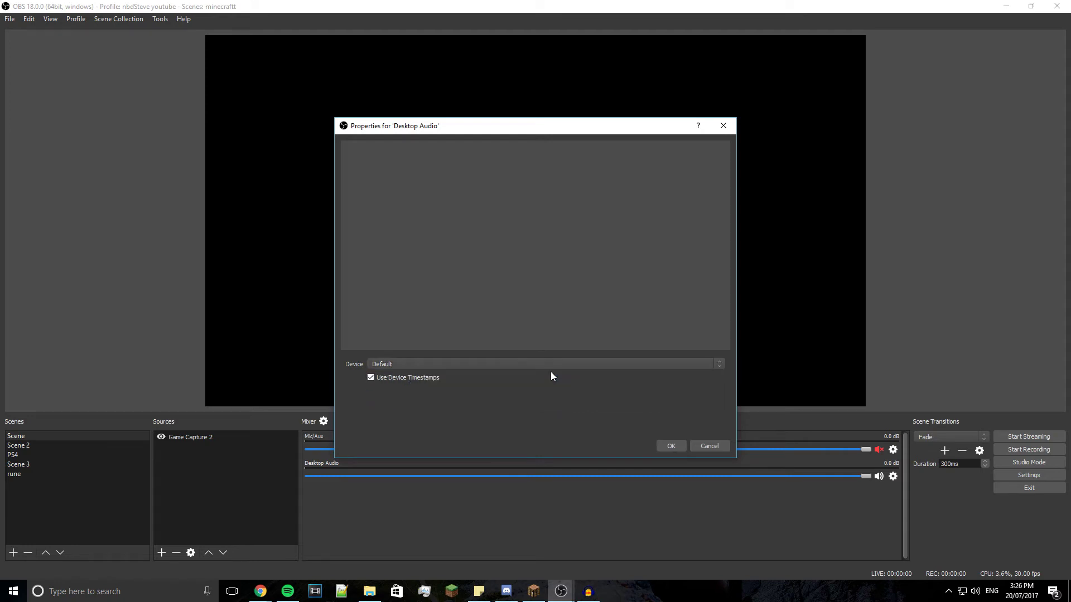
pyautogui.click(671, 447)
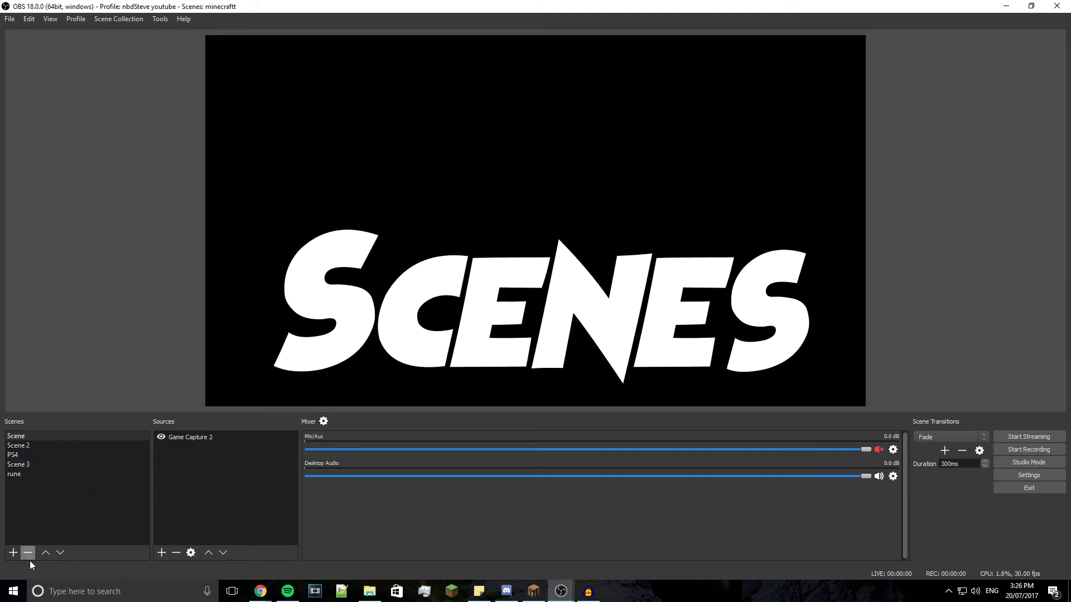
# Add a new scene named test.
pyautogui.click(12, 552)
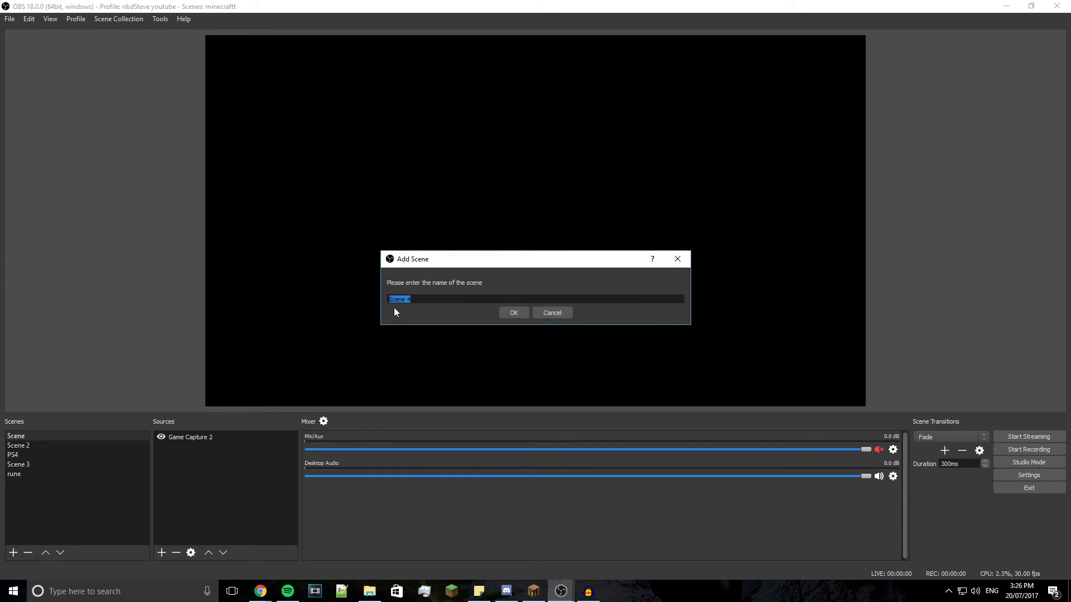
pyautogui.write('test')
pyautogui.press('Return')
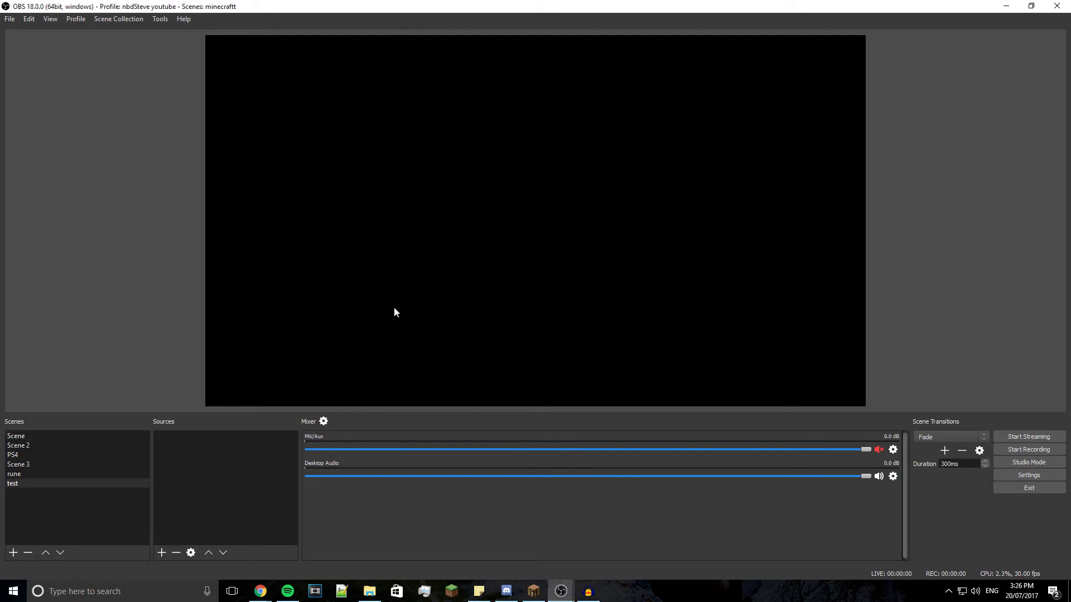
# Bring up the running Minecraft window briefly and add a new, visible Game Capture source to the test scene.
pyautogui.click(533, 591)
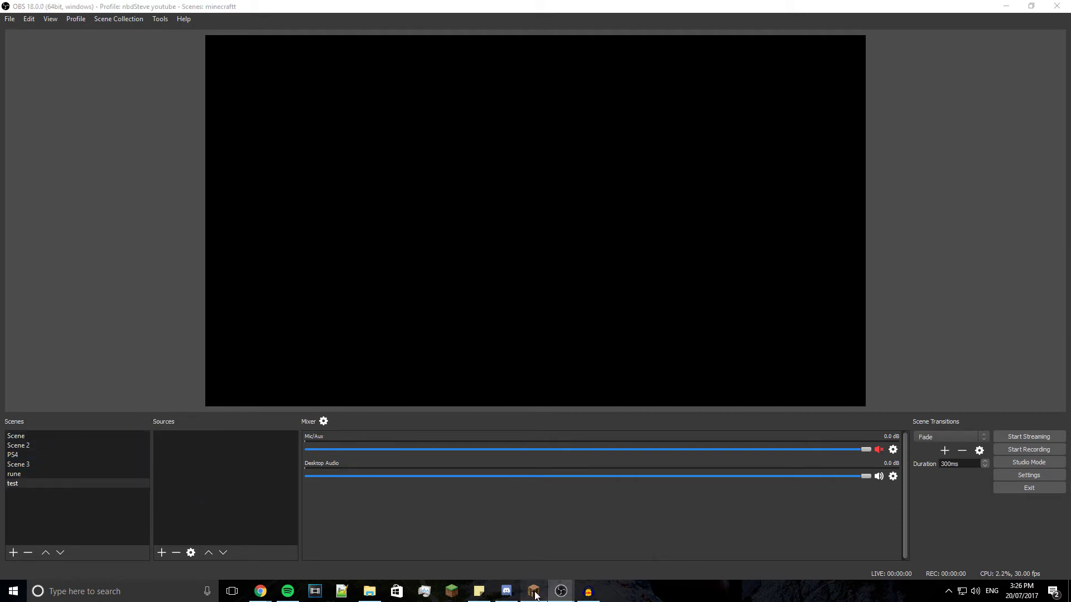
pyautogui.click(1006, 6)
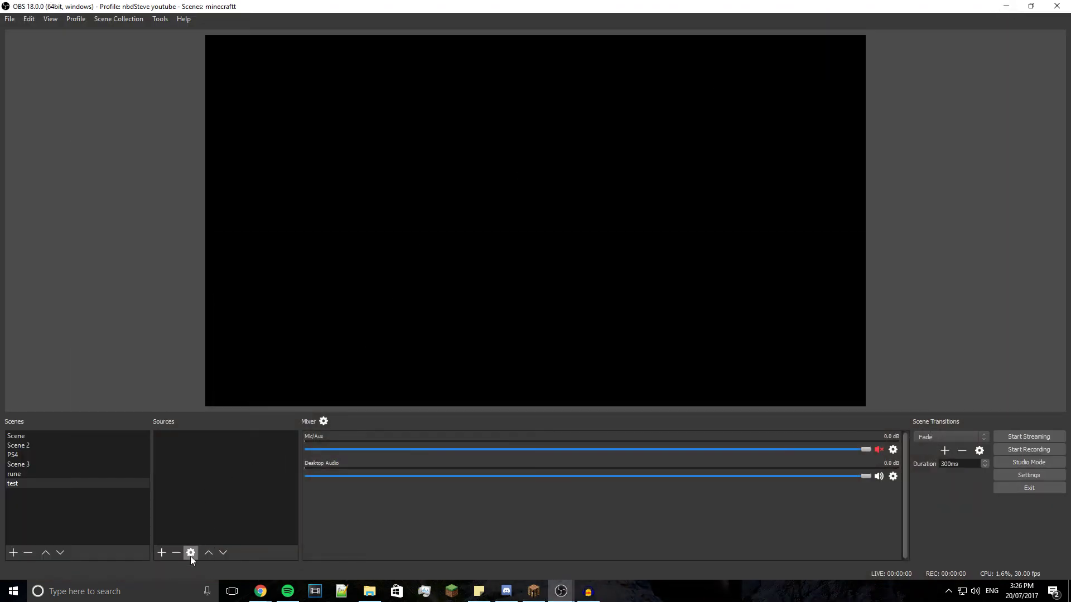
pyautogui.click(155, 556)
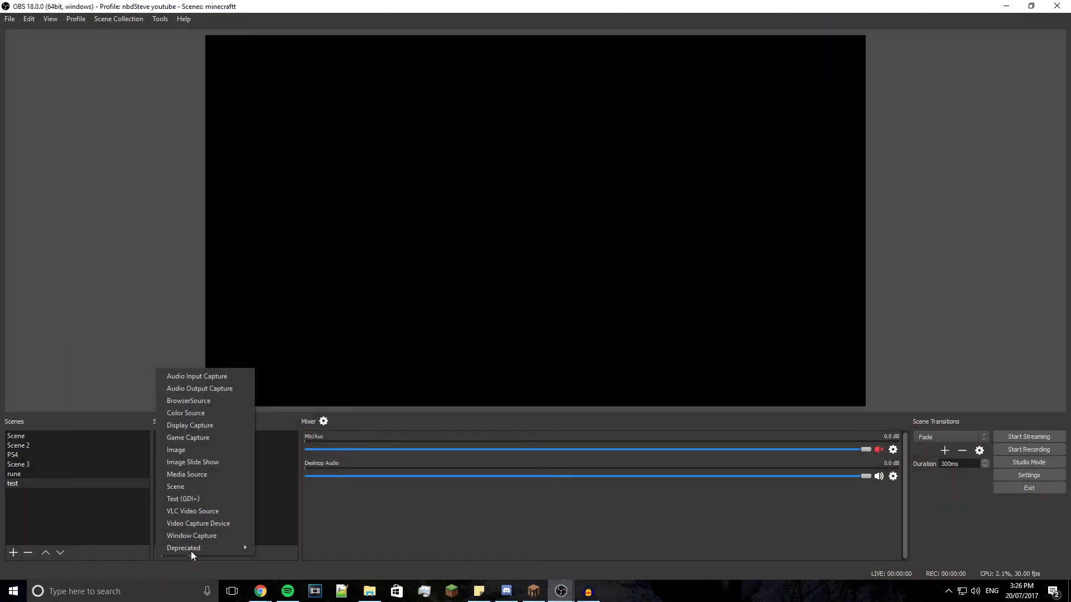
pyautogui.click(209, 449)
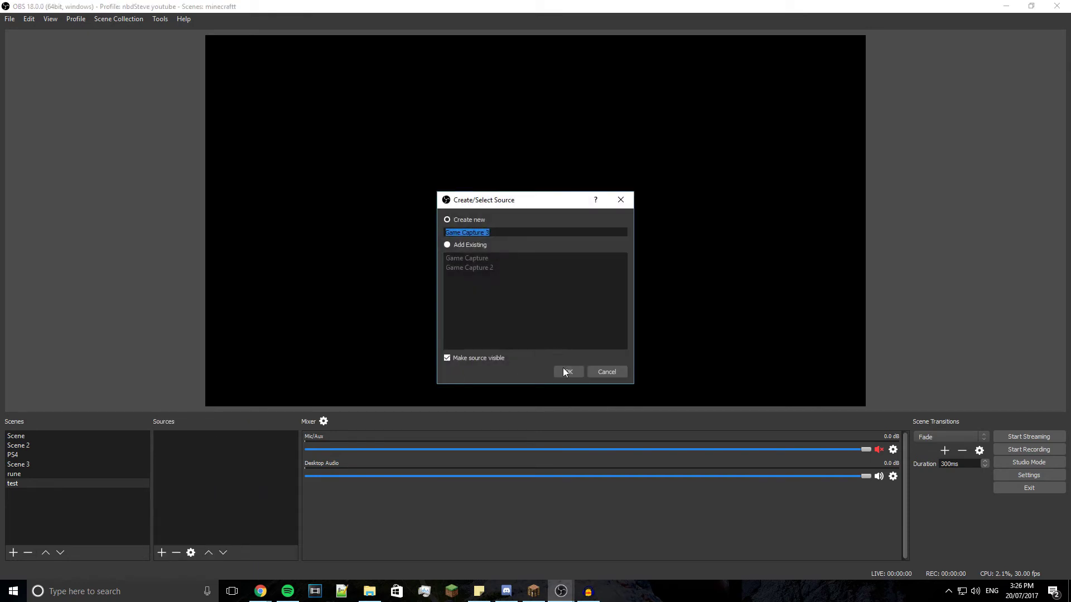
pyautogui.click(565, 371)
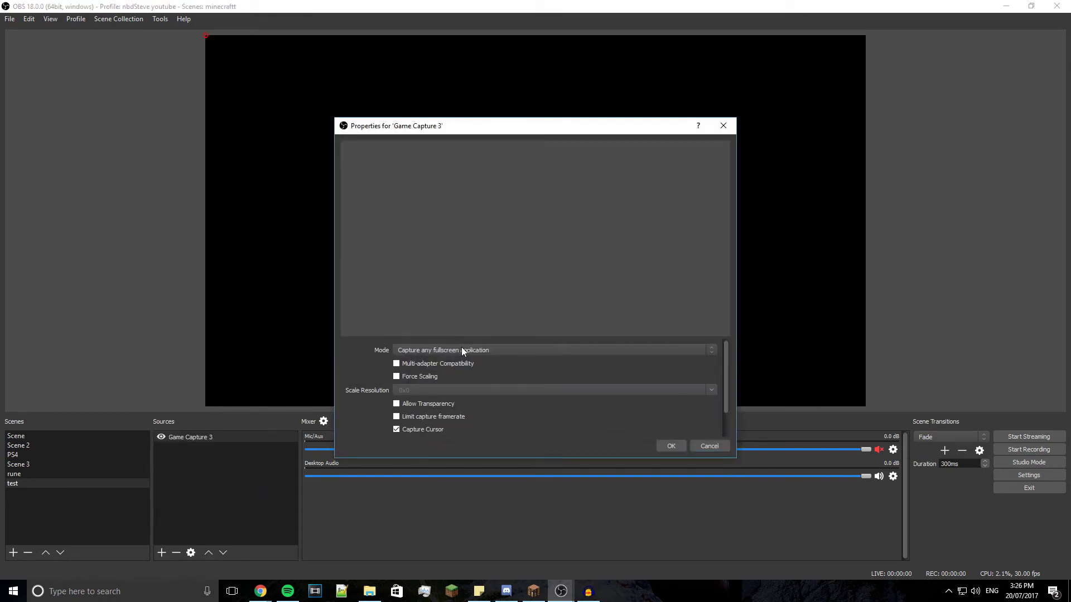
# Set the game capture mode to Capture specific window, targeting [javaw.exe]: Minecraft 1.12, and confirm the properties.
pyautogui.click(458, 351)
pyautogui.click(454, 368)
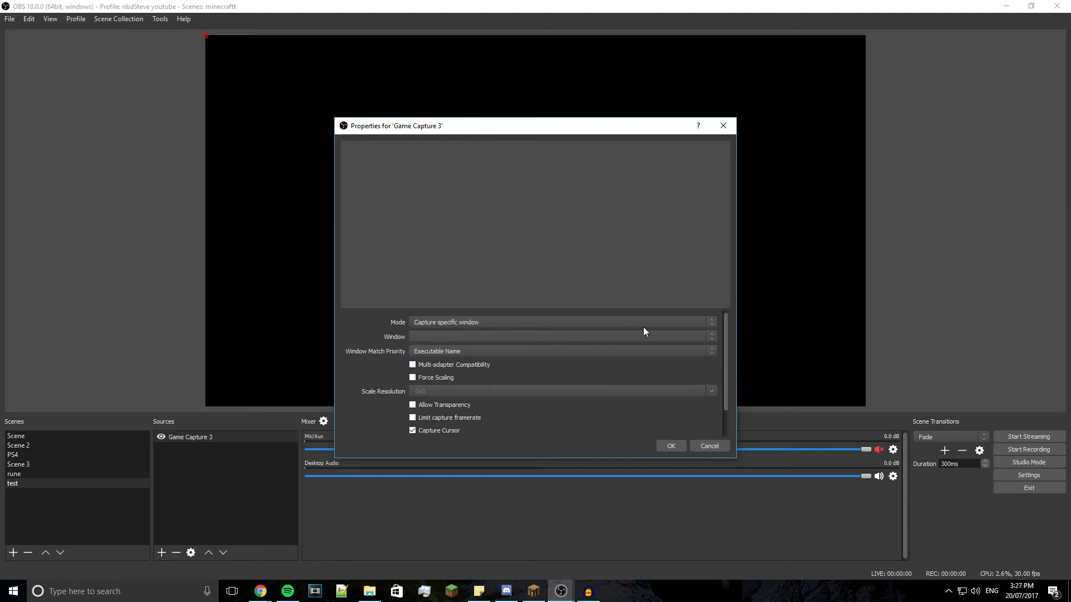
pyautogui.click(688, 335)
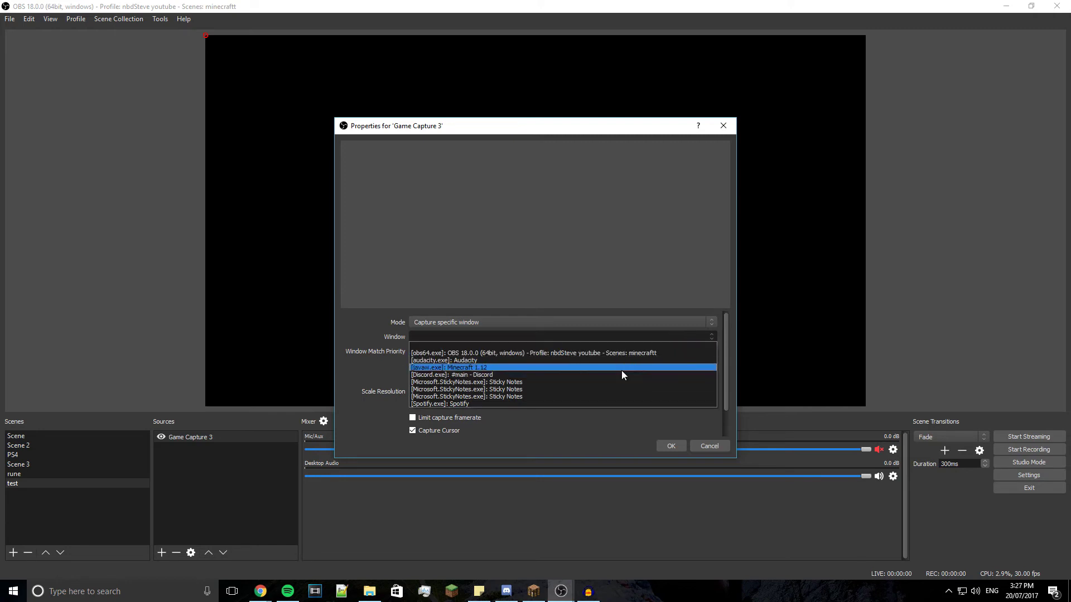
pyautogui.click(621, 368)
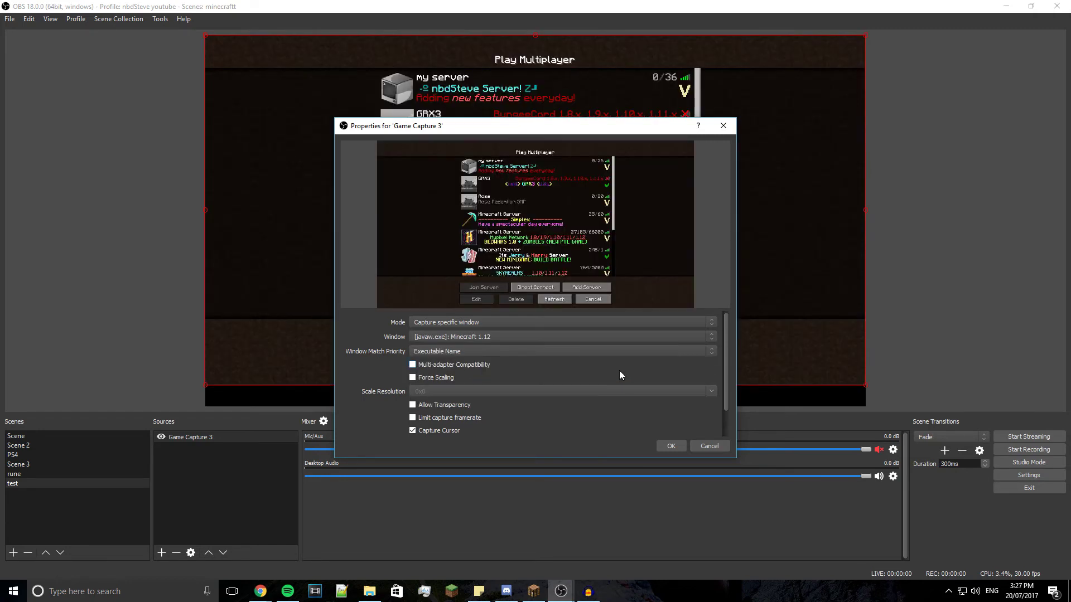
pyautogui.click(671, 449)
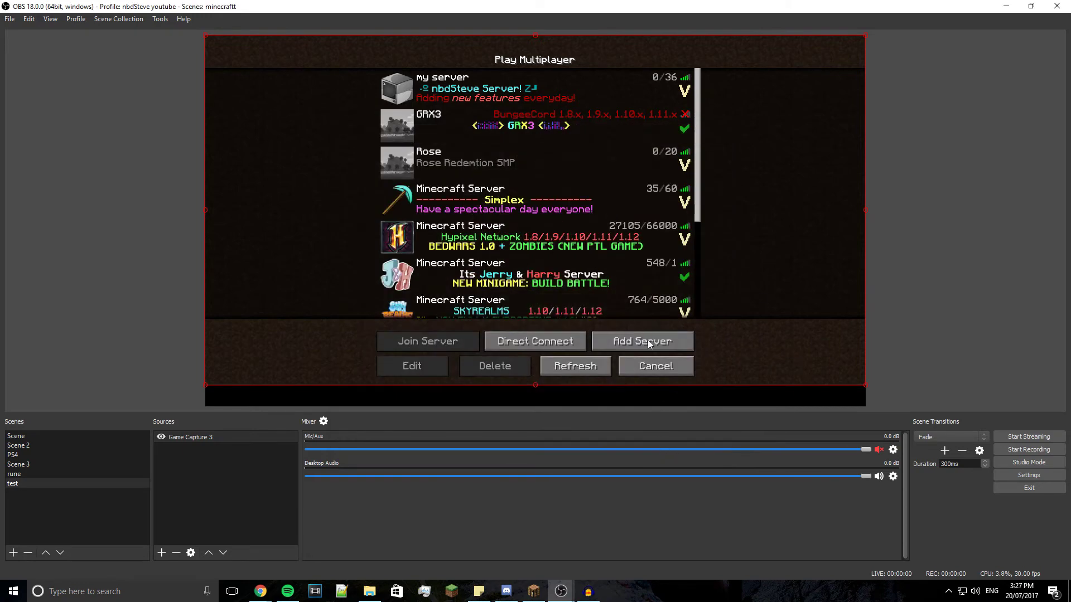
# Stretch the Minecraft game capture to fill the whole screen in the preview.
pyautogui.rightClick(599, 349)
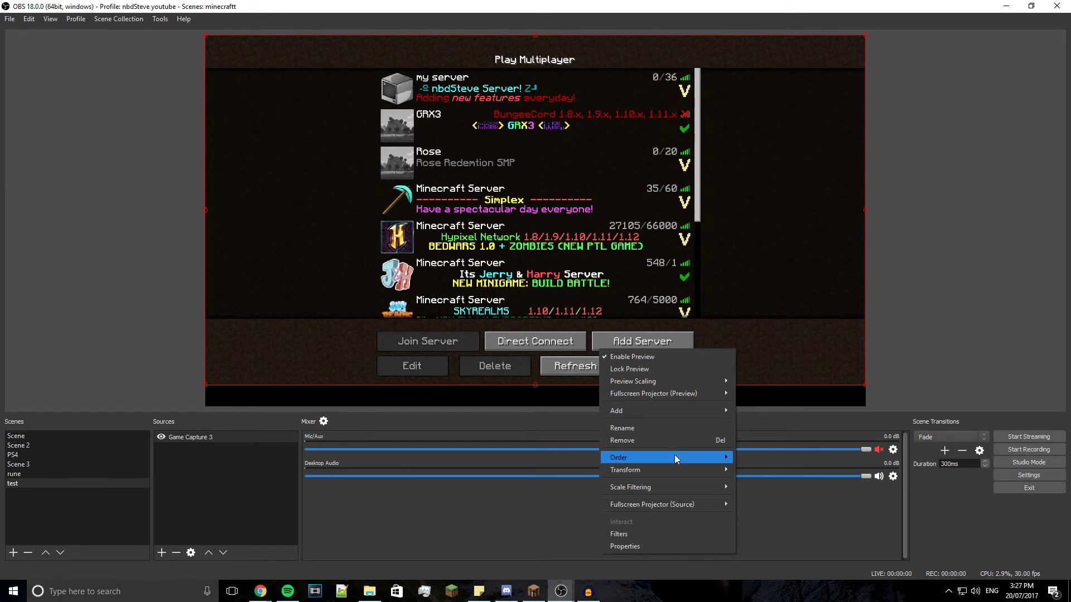
pyautogui.moveTo(674, 470)
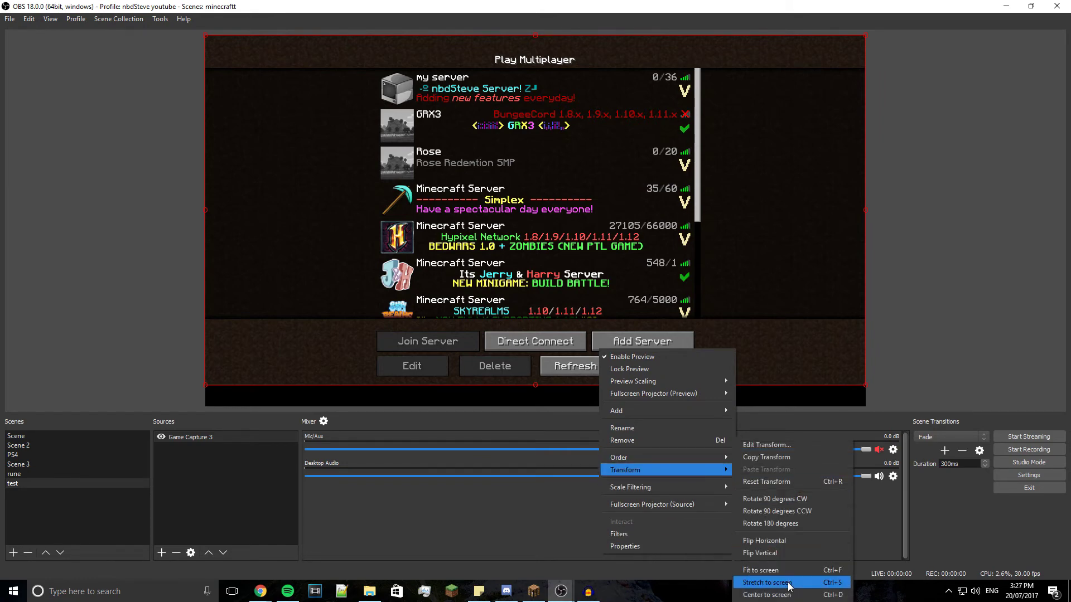
pyautogui.click(769, 582)
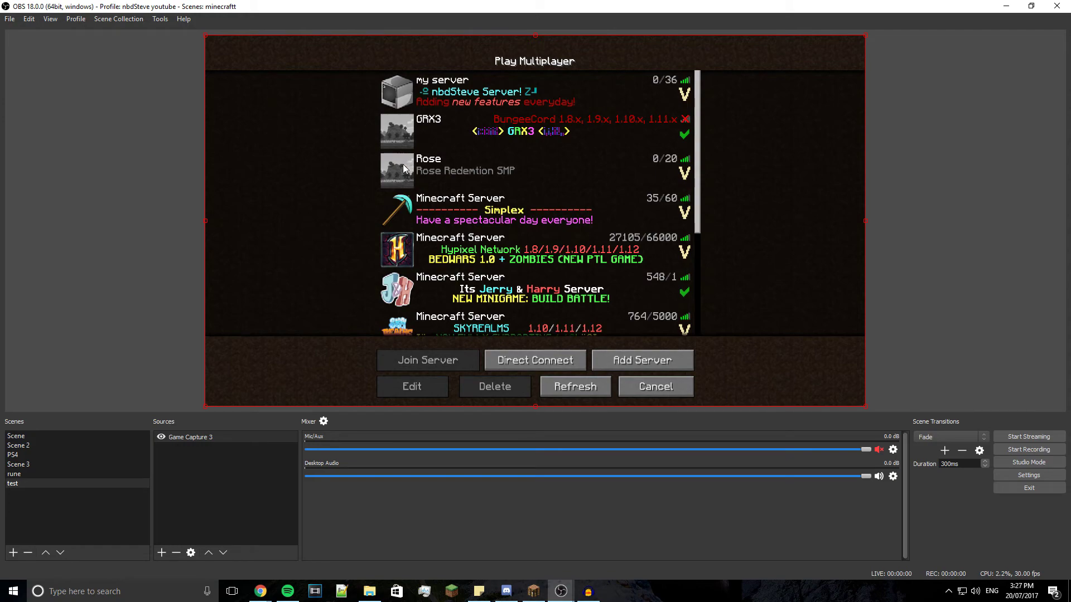
# Switch to Minecraft, restore it to a smaller window, maximize it again and minimize it to return to OBS.
pyautogui.click(534, 592)
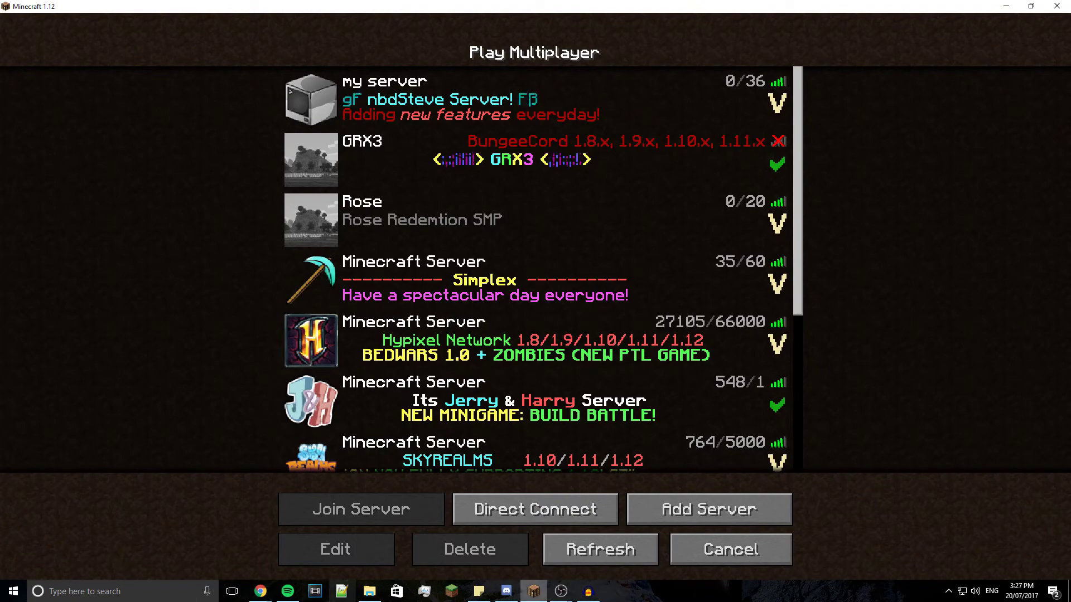
pyautogui.click(1031, 6)
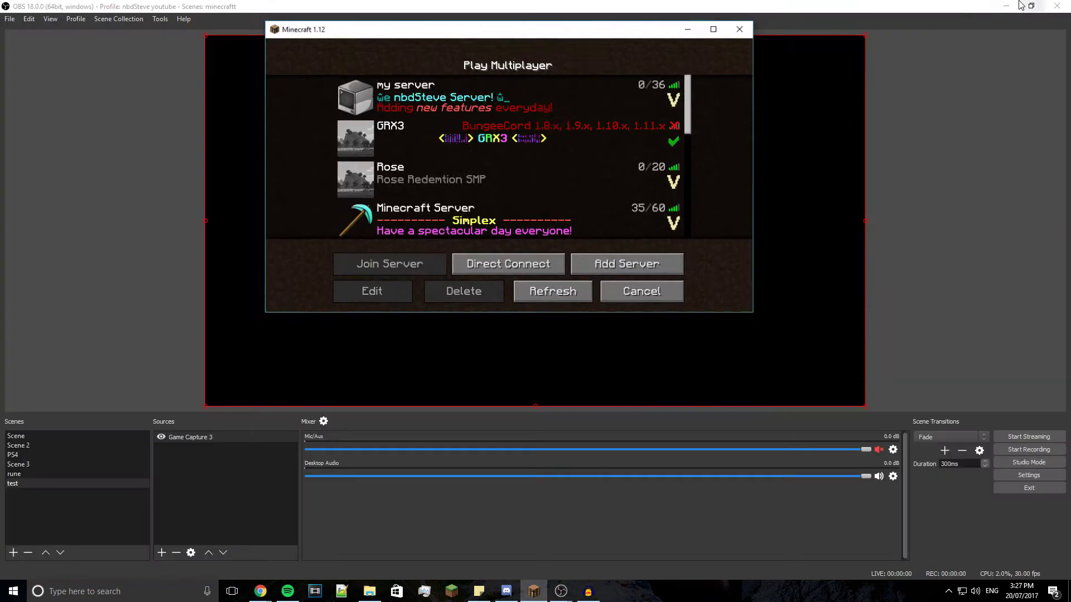
pyautogui.click(724, 40)
pyautogui.click(1005, 6)
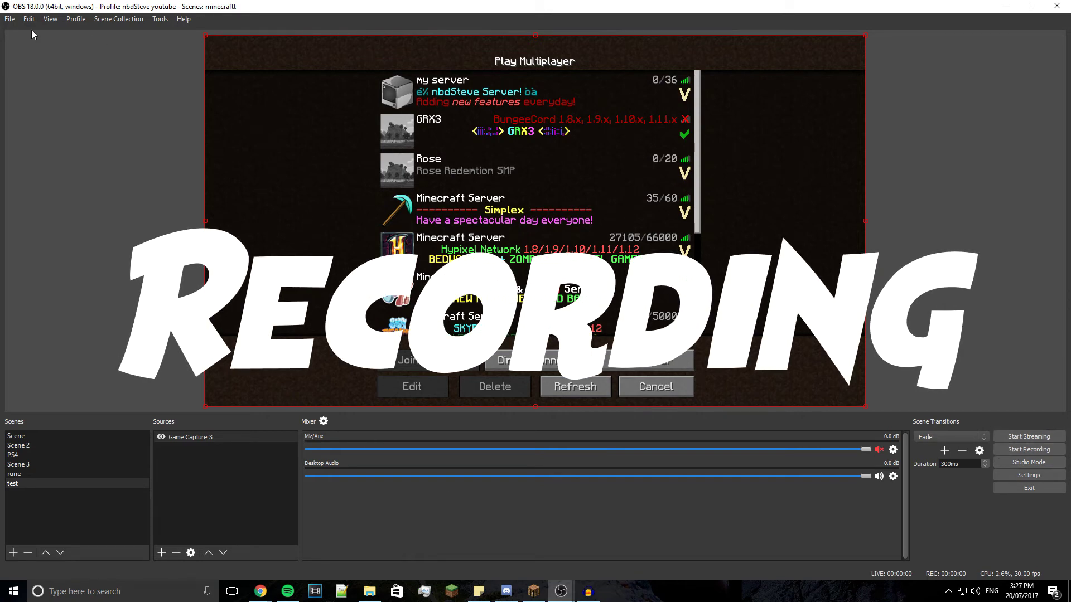
# Examine the recording path and its folder browser in the output settings, and close the settings without changes.
pyautogui.click(10, 18)
pyautogui.click(28, 64)
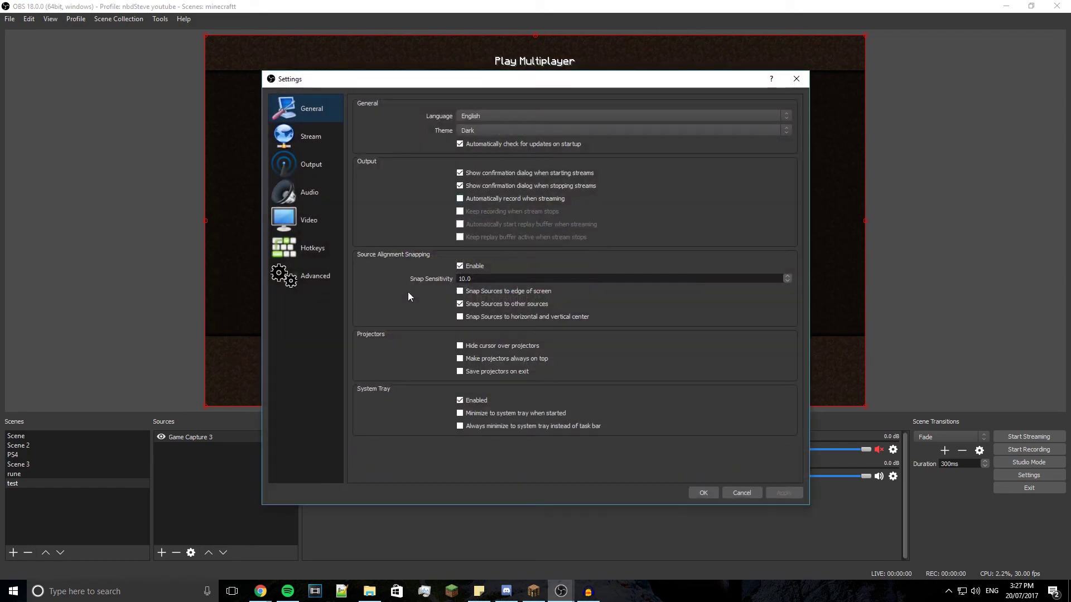
pyautogui.click(279, 162)
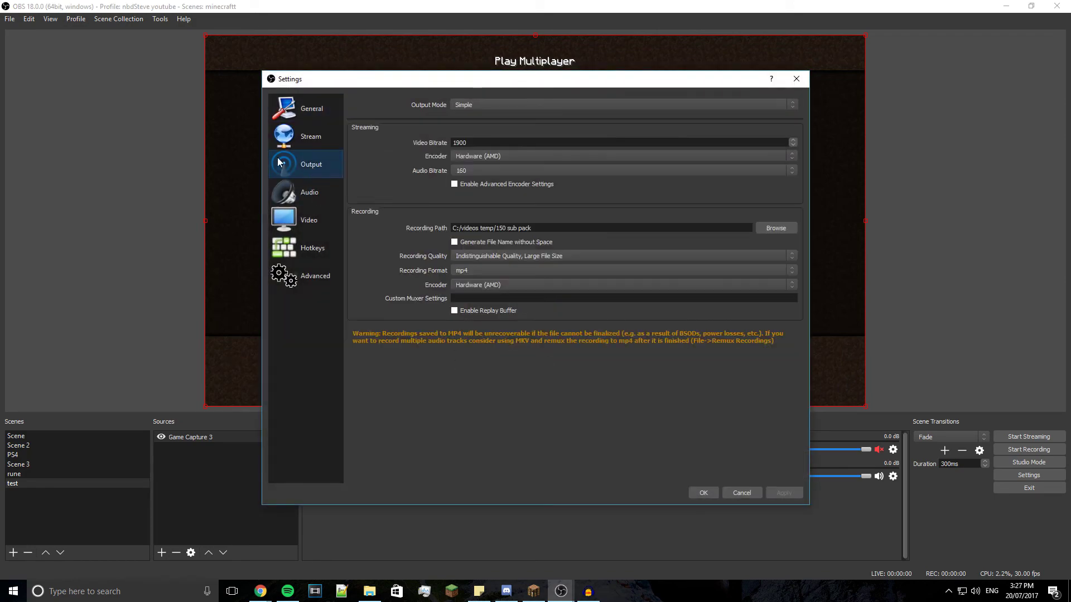
pyautogui.click(787, 229)
pyautogui.click(580, 354)
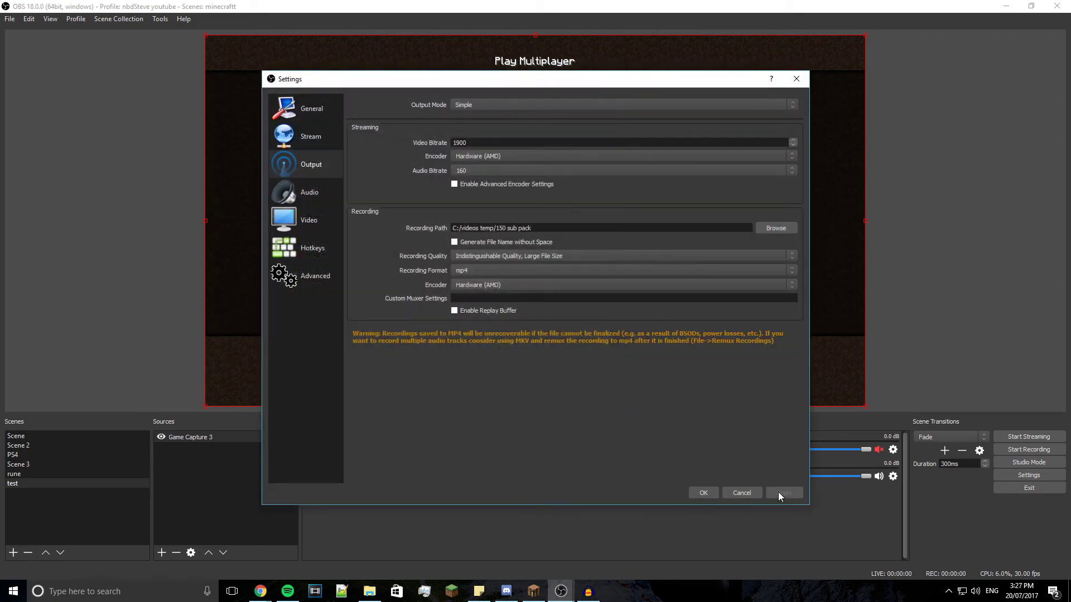
pyautogui.click(743, 493)
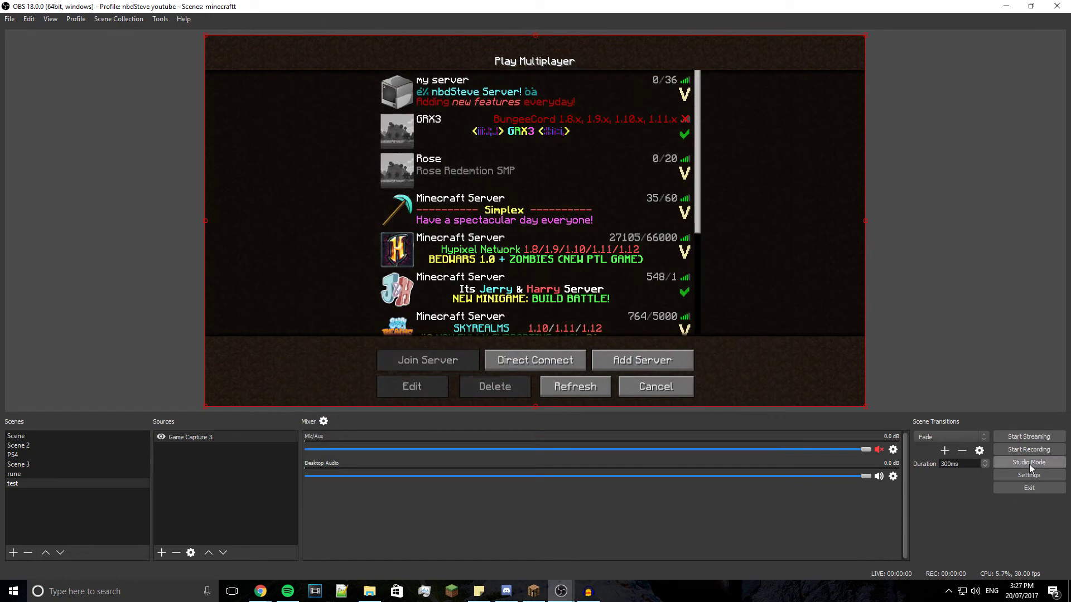
# Show the running Audacity microphone recording over OBS and move its window off the screen again.
pyautogui.click(588, 591)
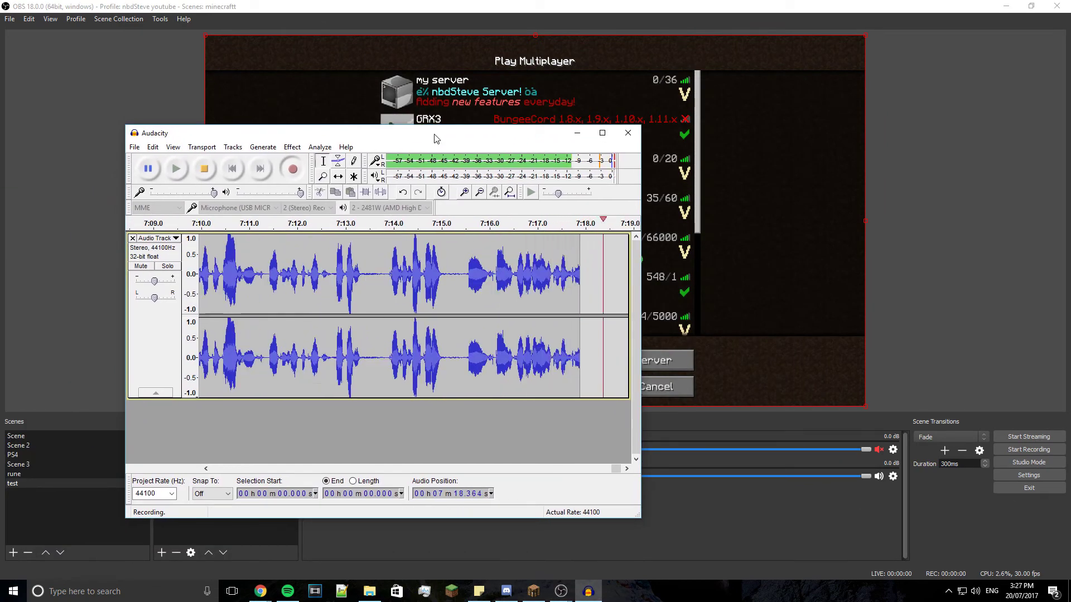
pyautogui.moveTo(435, 133); pyautogui.dragTo(0, 132)
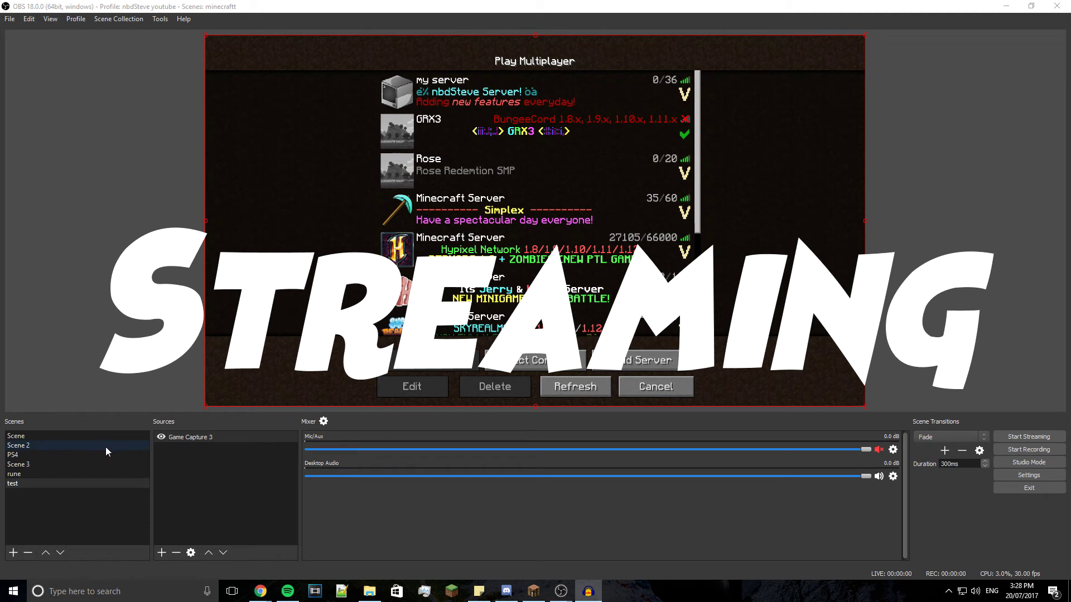
# Remove the test scene and confirm its deletion.
pyautogui.rightClick(71, 482)
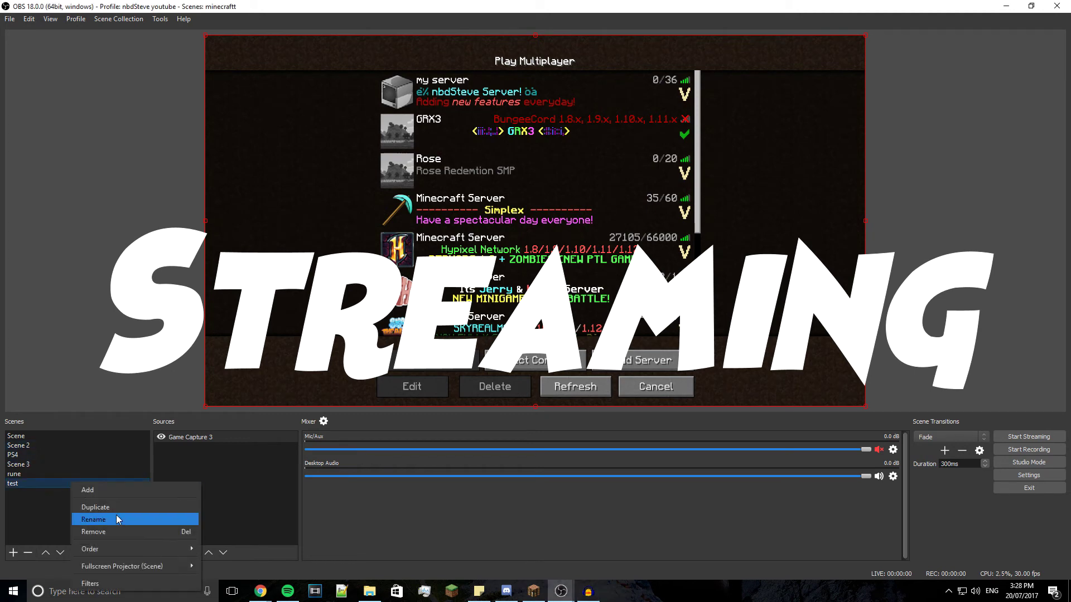
pyautogui.click(114, 532)
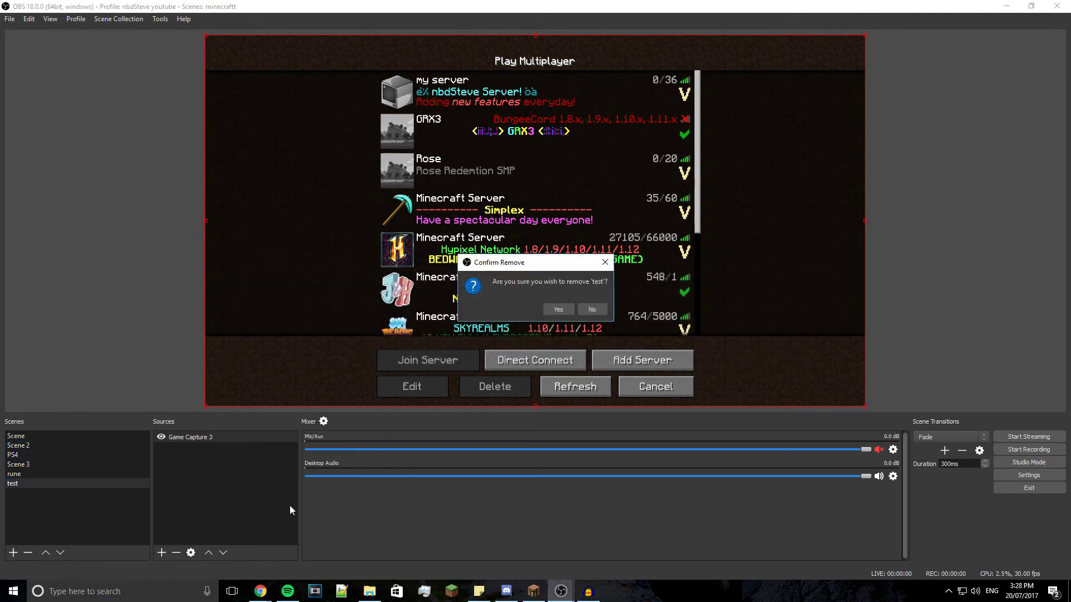
pyautogui.click(559, 309)
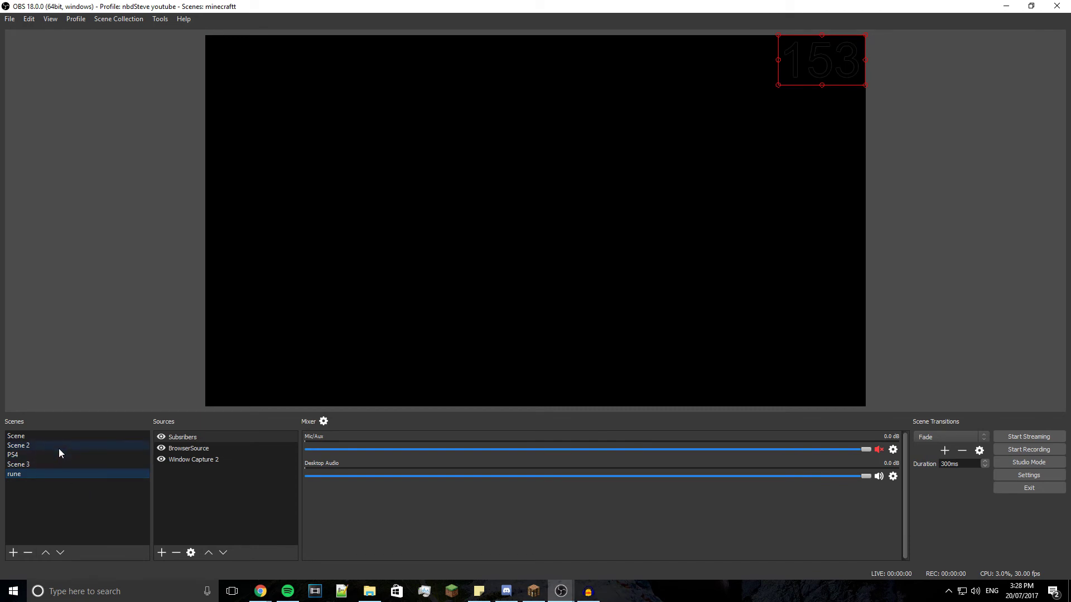
# Look through the existing scenes Scene 2, PS4 and Scene 3 and their sources.
pyautogui.click(59, 446)
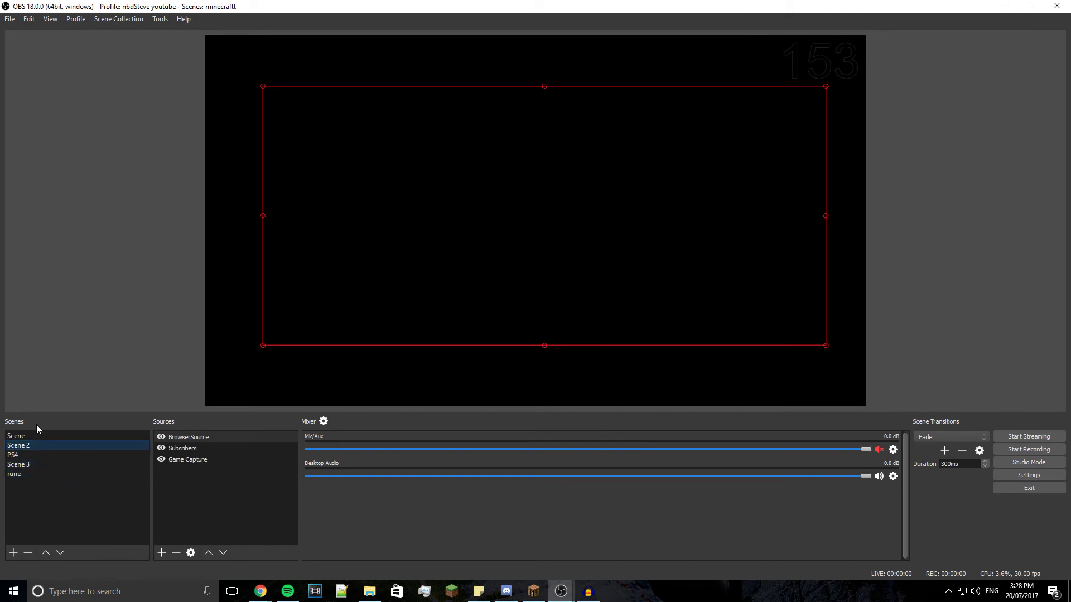
pyautogui.click(29, 458)
pyautogui.click(28, 463)
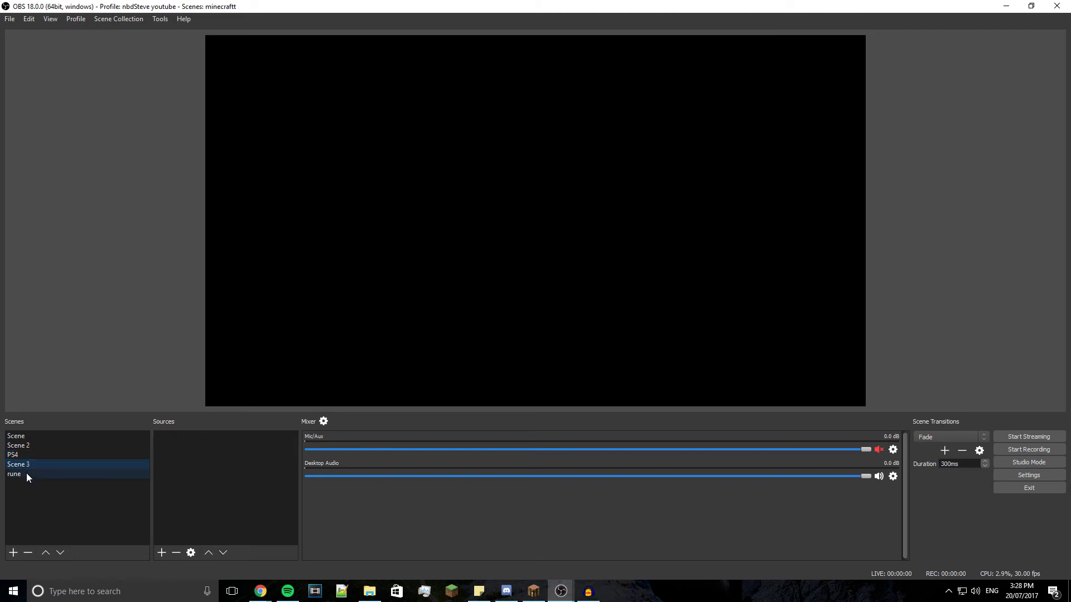
# Look at the scenes rune and Scene, and return to Scene 2.
pyautogui.click(26, 473)
pyautogui.click(42, 439)
pyautogui.click(38, 446)
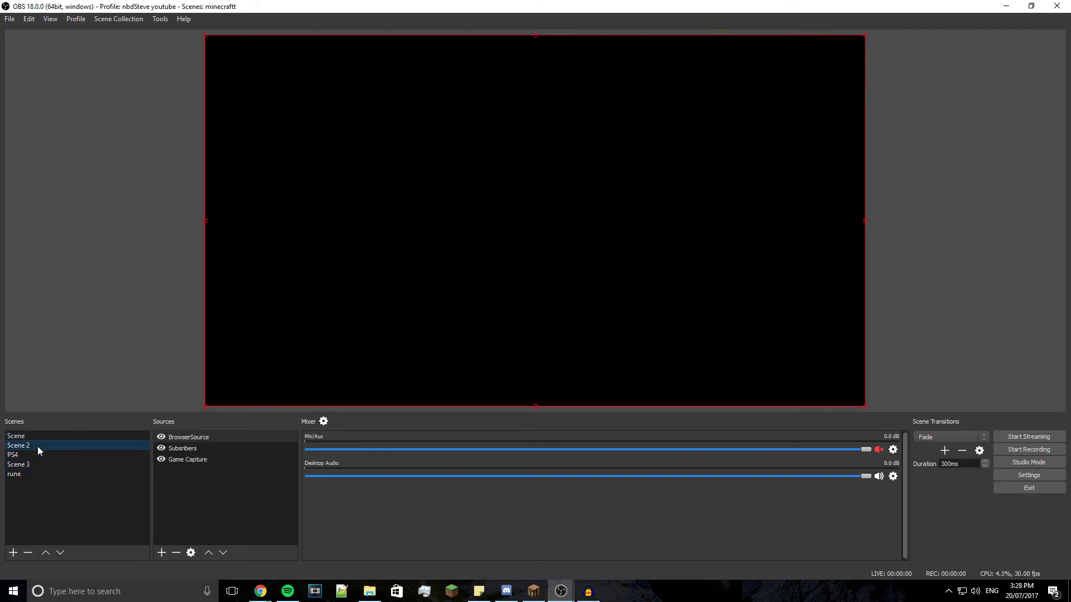
# Switch to Minecraft so Scene 2's game capture picks it up, and minimize the game to return to OBS.
pyautogui.click(533, 592)
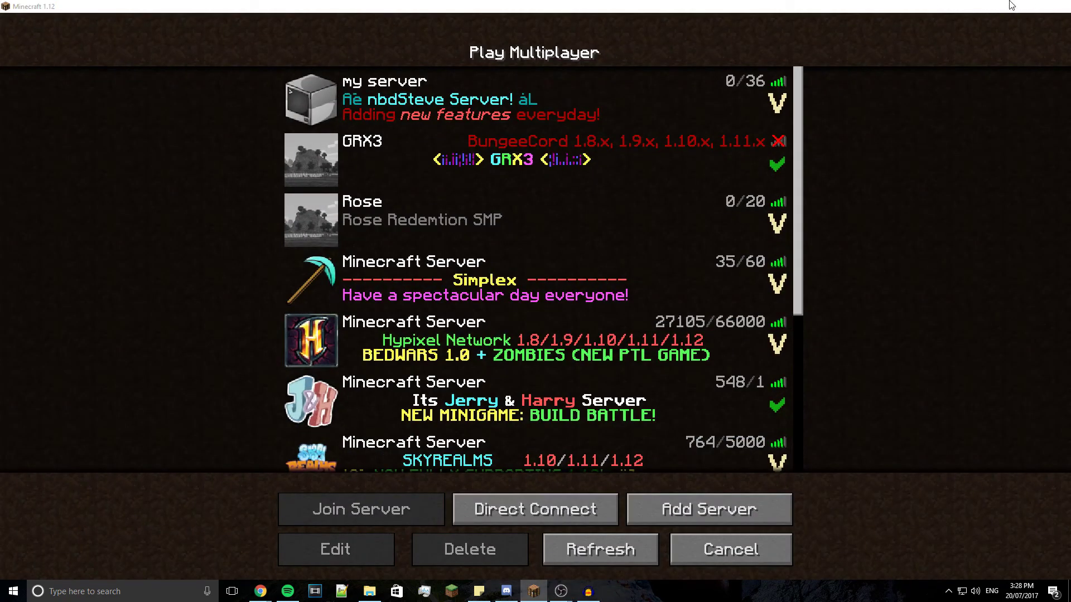
pyautogui.click(1006, 6)
pyautogui.click(533, 591)
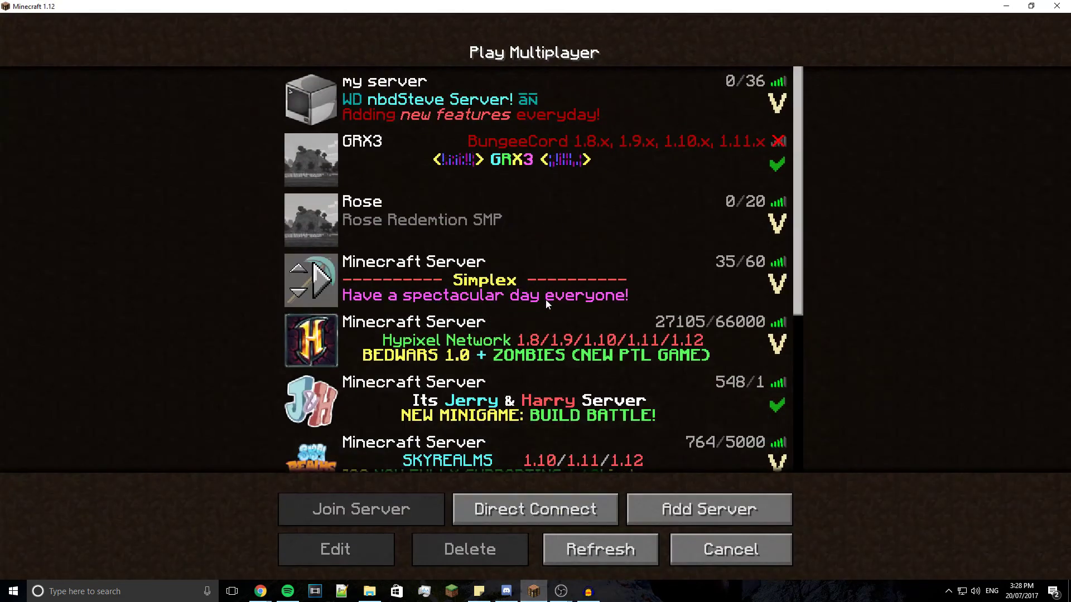
pyautogui.click(1006, 5)
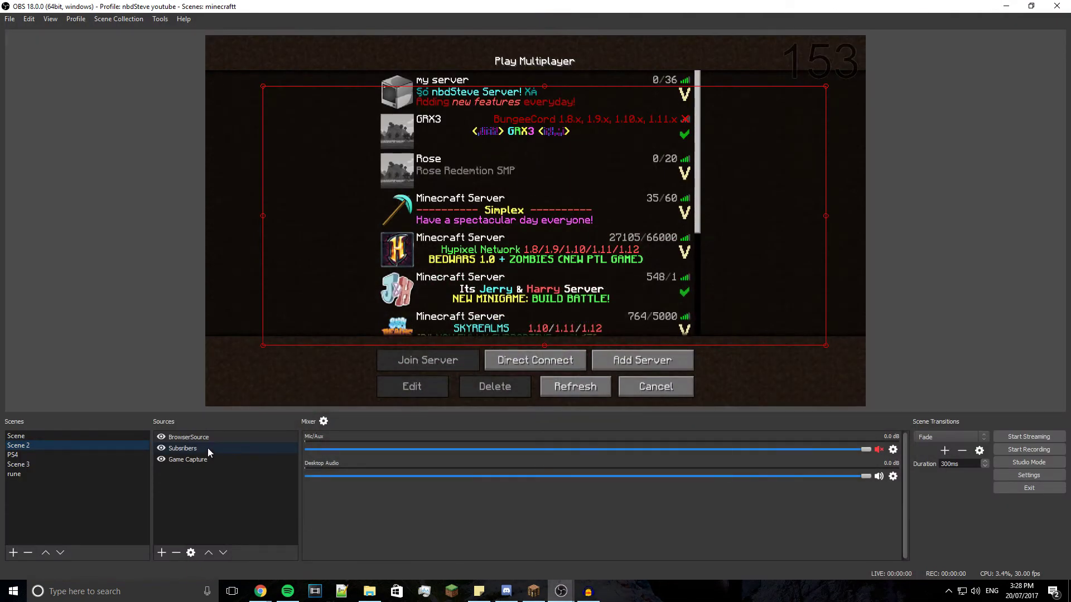
# Examine the effect filters applied to the Subsribers source and close them.
pyautogui.click(227, 496)
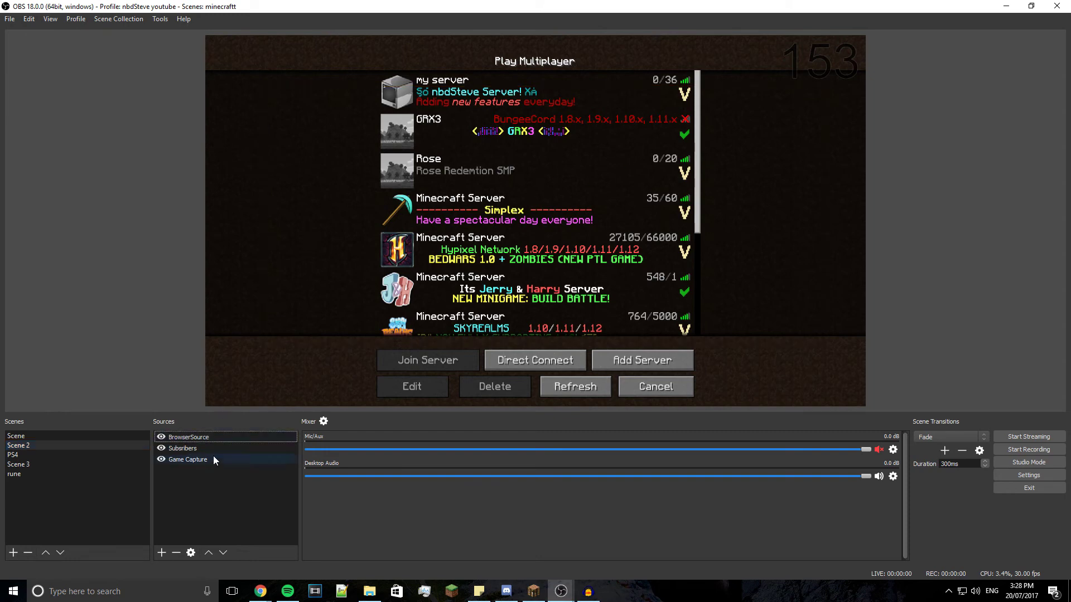
pyautogui.rightClick(215, 451)
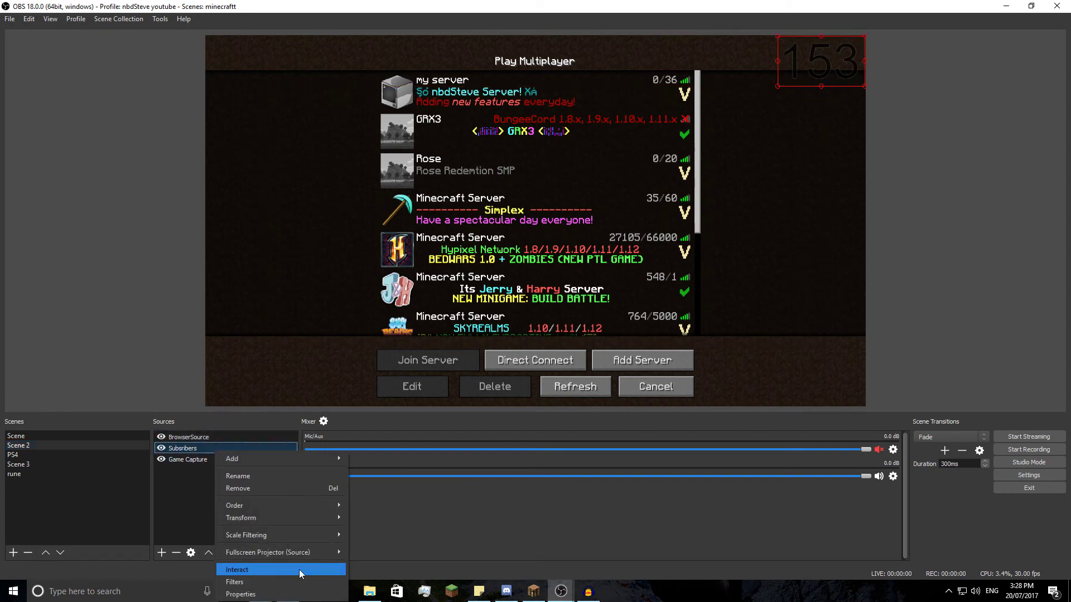
pyautogui.click(283, 582)
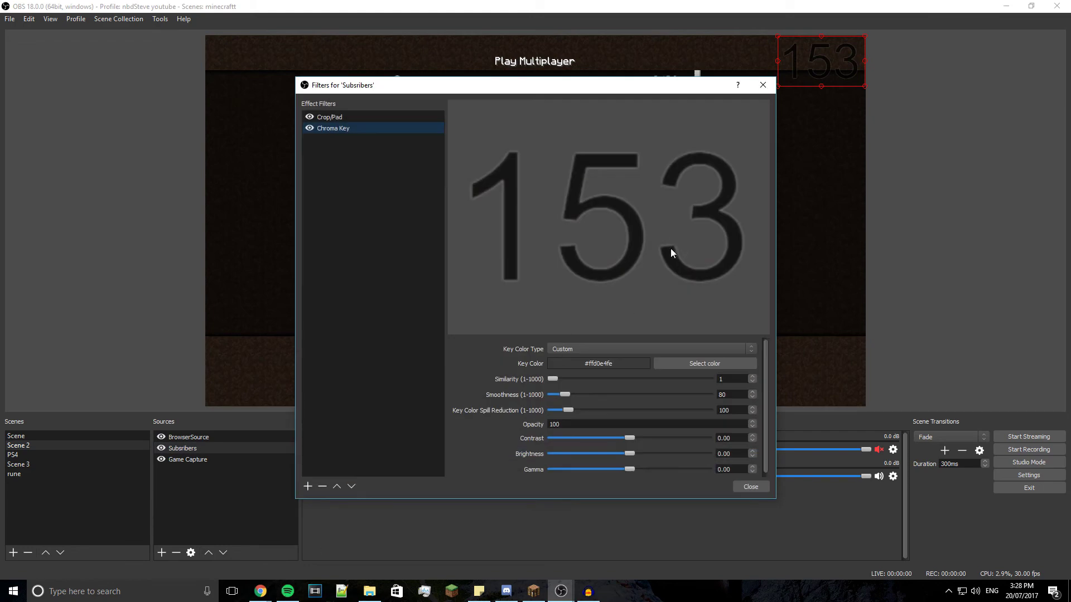
pyautogui.click(762, 85)
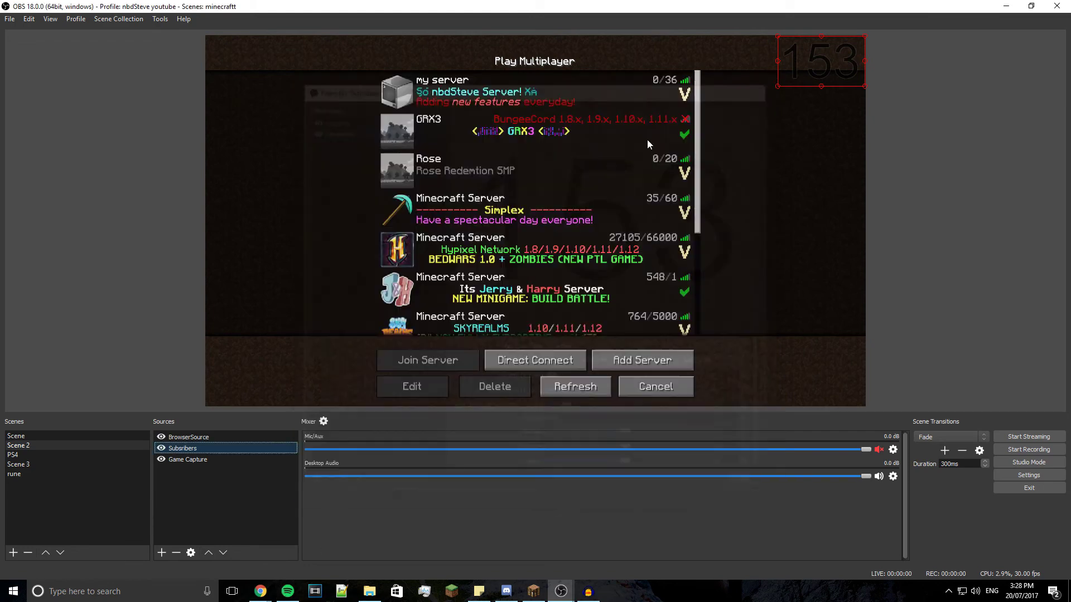
pyautogui.rightClick(188, 452)
pyautogui.click(223, 593)
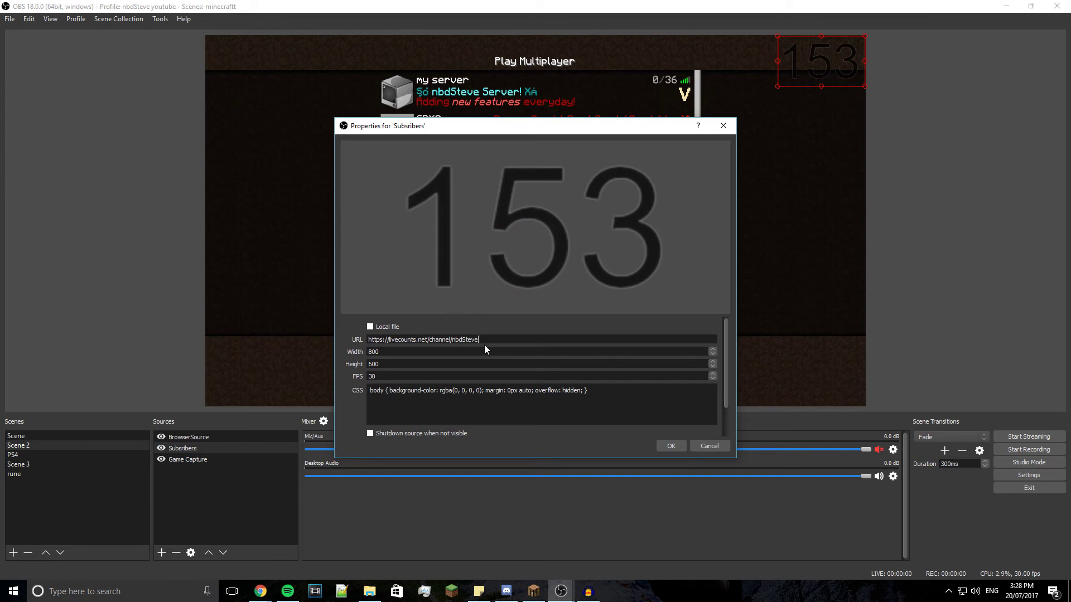
pyautogui.click(684, 447)
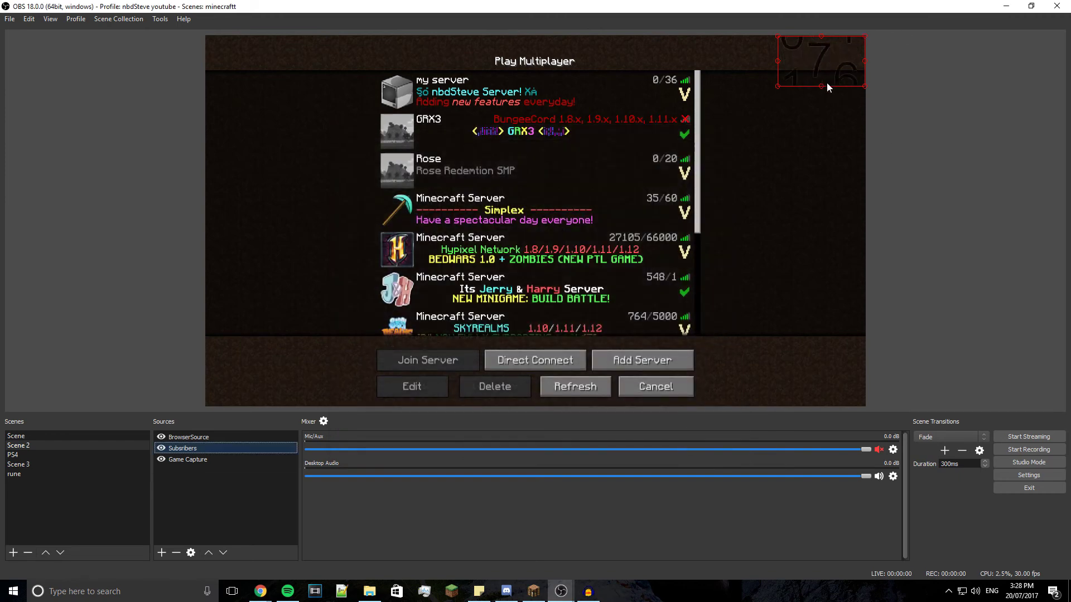
pyautogui.rightClick(175, 451)
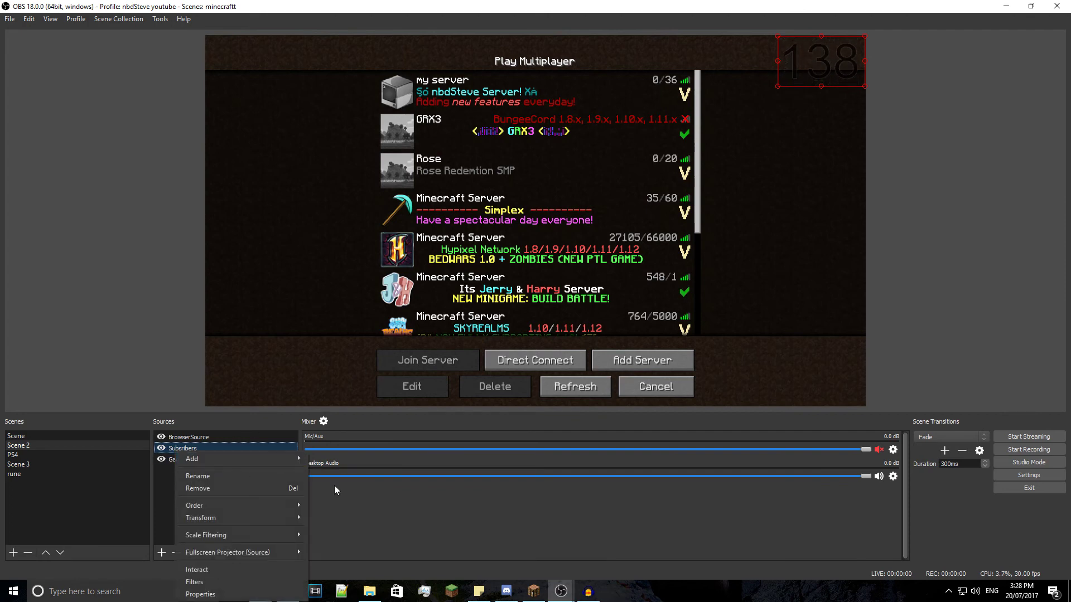
pyautogui.click(241, 592)
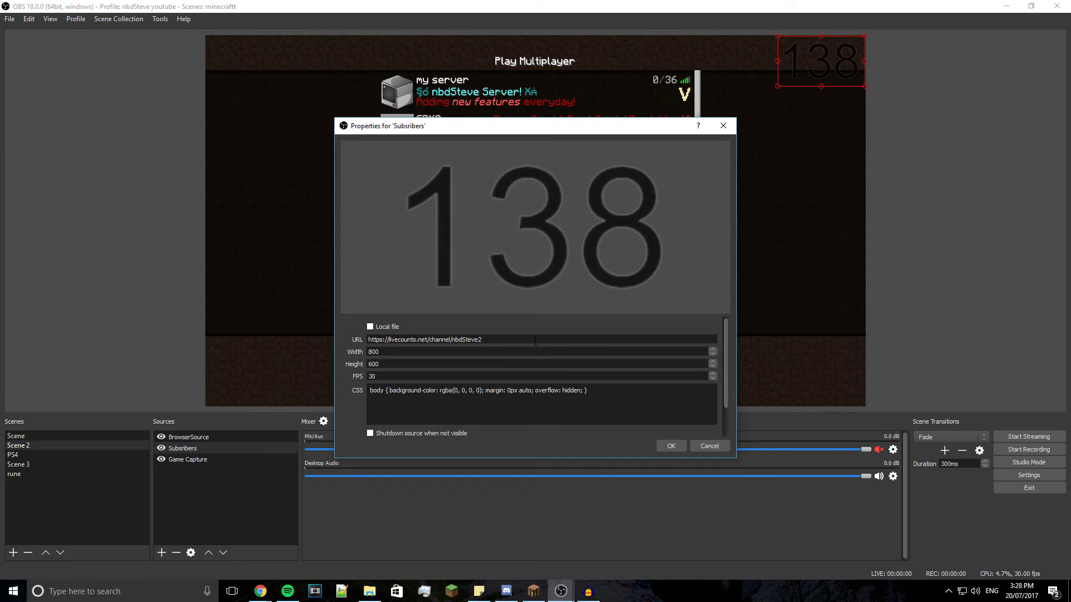
pyautogui.press('Return')
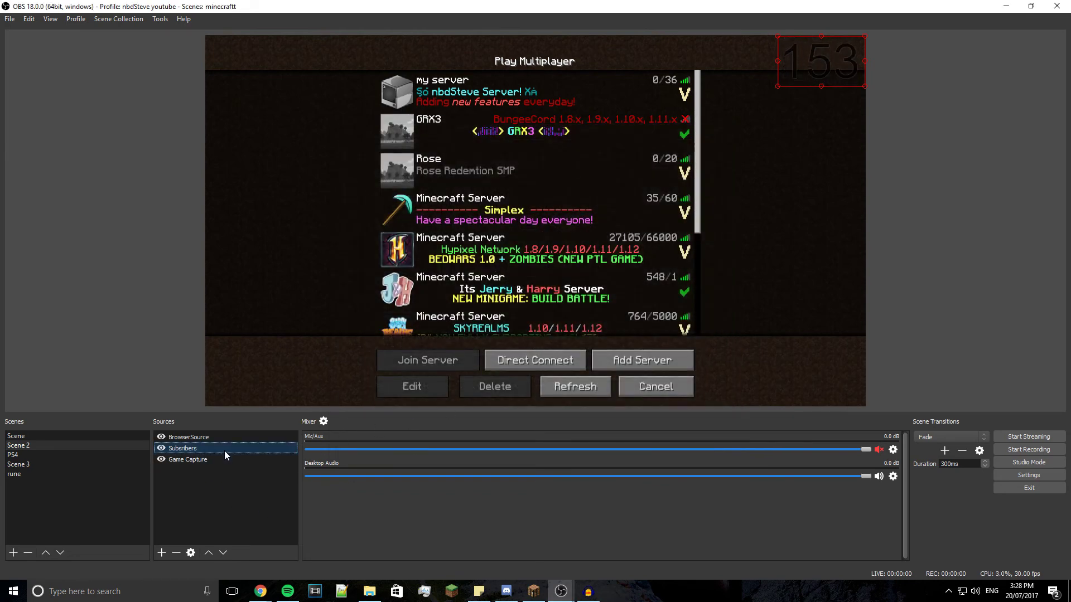
# Reopen the Subsribers source's filters and demonstrate the Crop/Pad filter by nudging its top crop value.
pyautogui.rightClick(225, 452)
pyautogui.click(278, 583)
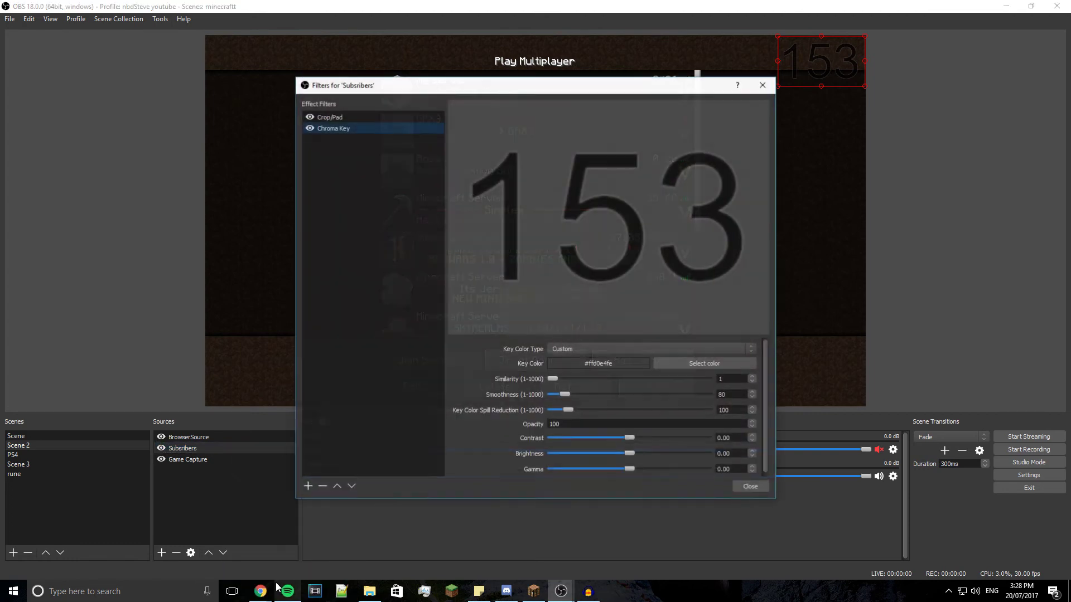
pyautogui.click(334, 118)
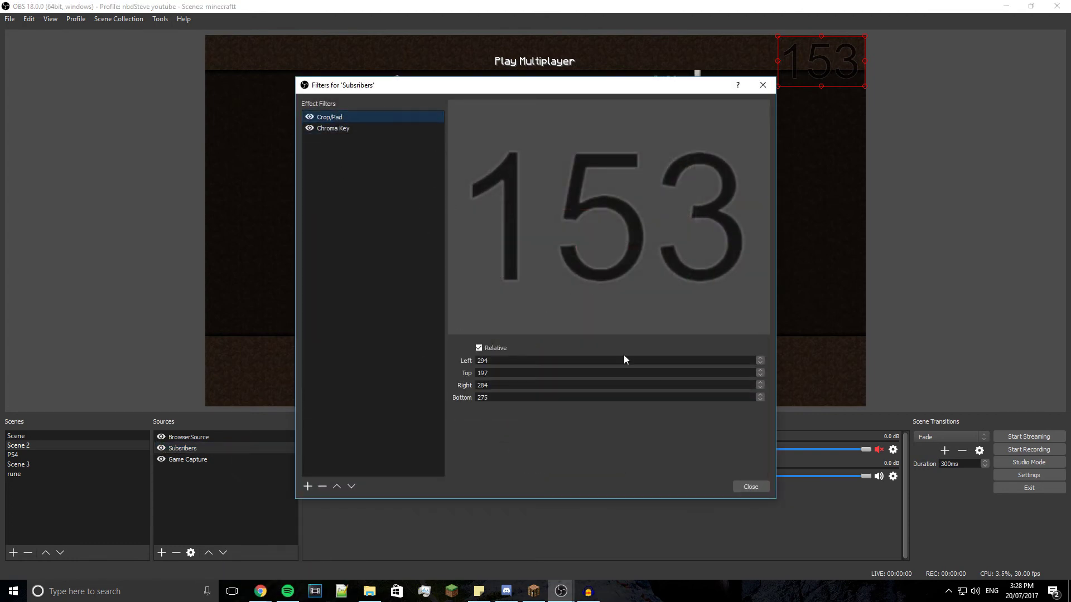
pyautogui.click(762, 371)
pyautogui.click(762, 371)
pyautogui.click(762, 372)
pyautogui.click(761, 375)
pyautogui.click(760, 374)
pyautogui.click(761, 375)
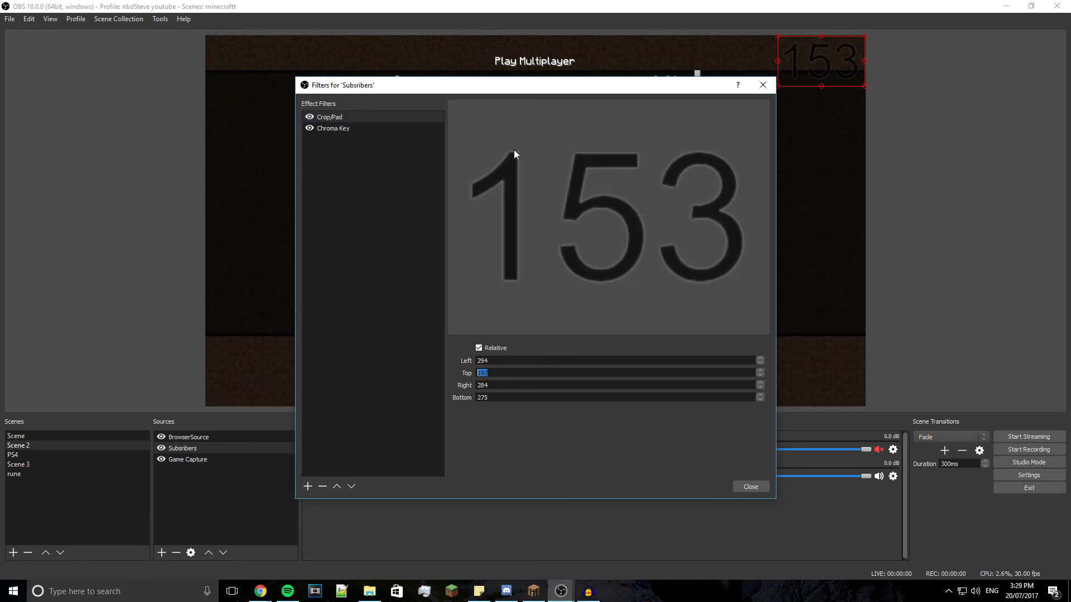
# Switch the Subsribers source's Chroma Key filter off and on again to compare, and close the filters.
pyautogui.click(360, 127)
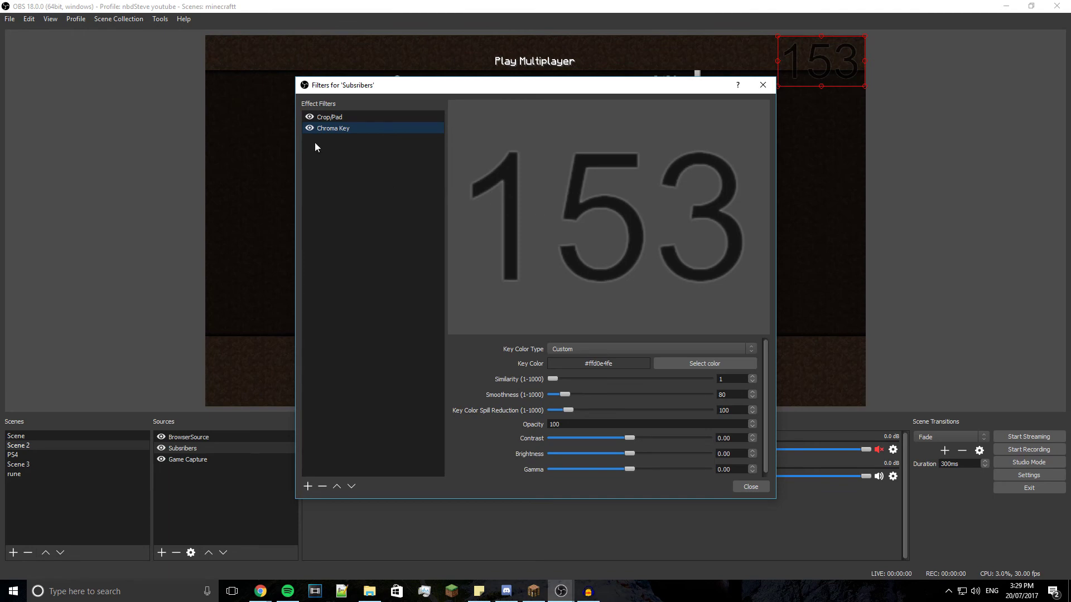
pyautogui.click(308, 130)
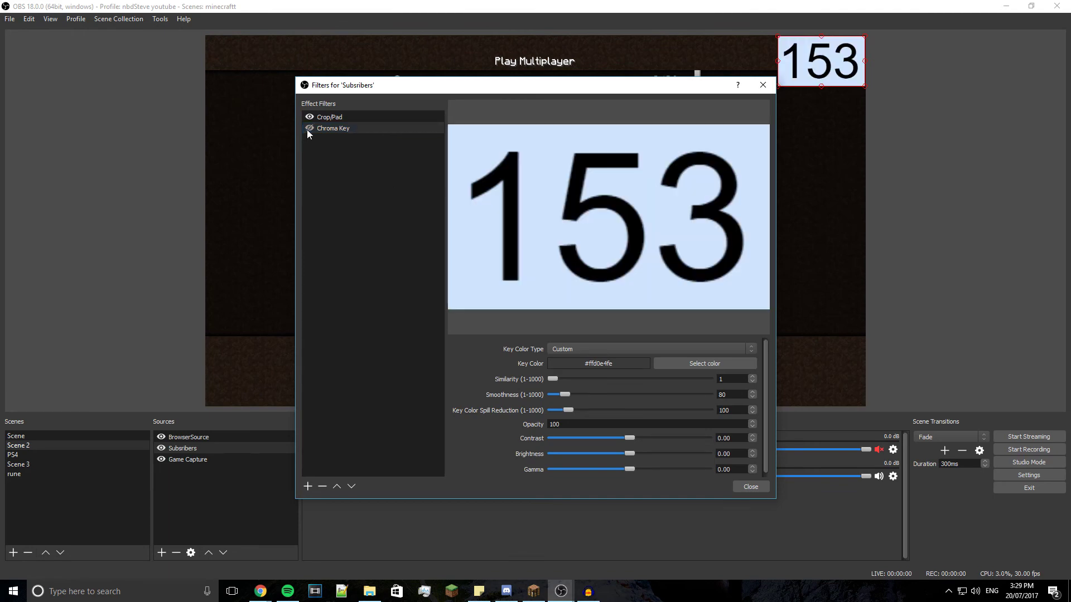
pyautogui.click(308, 129)
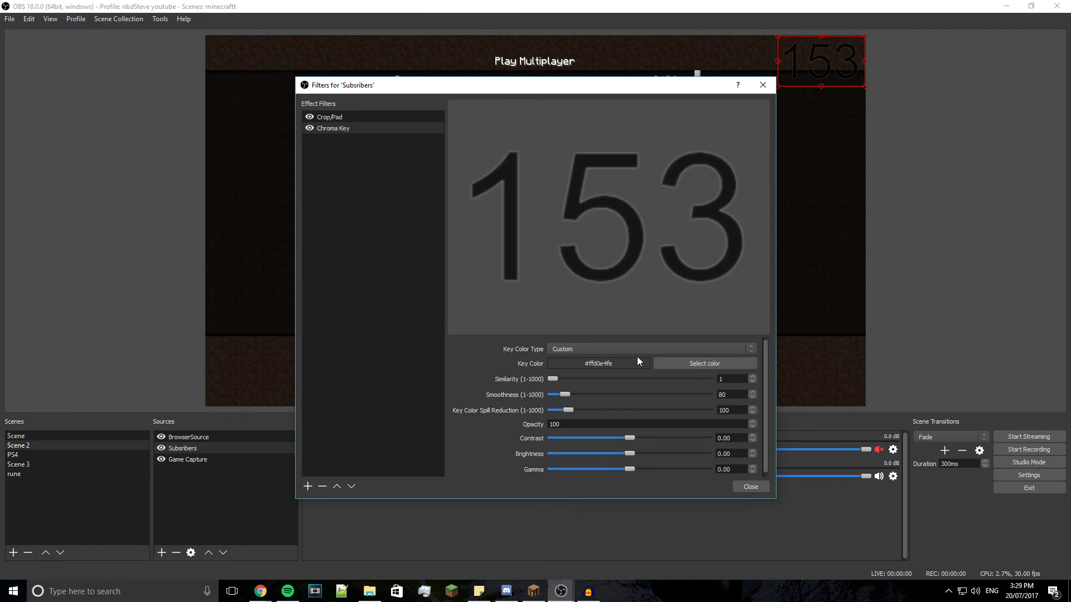
pyautogui.click(751, 487)
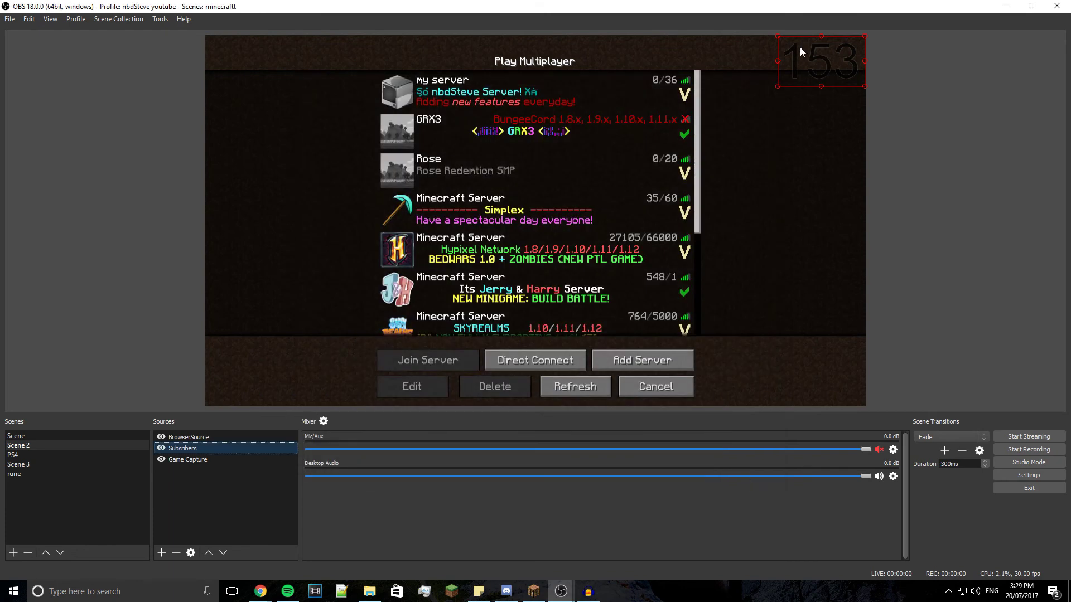
pyautogui.moveTo(799, 47); pyautogui.dragTo(806, 57)
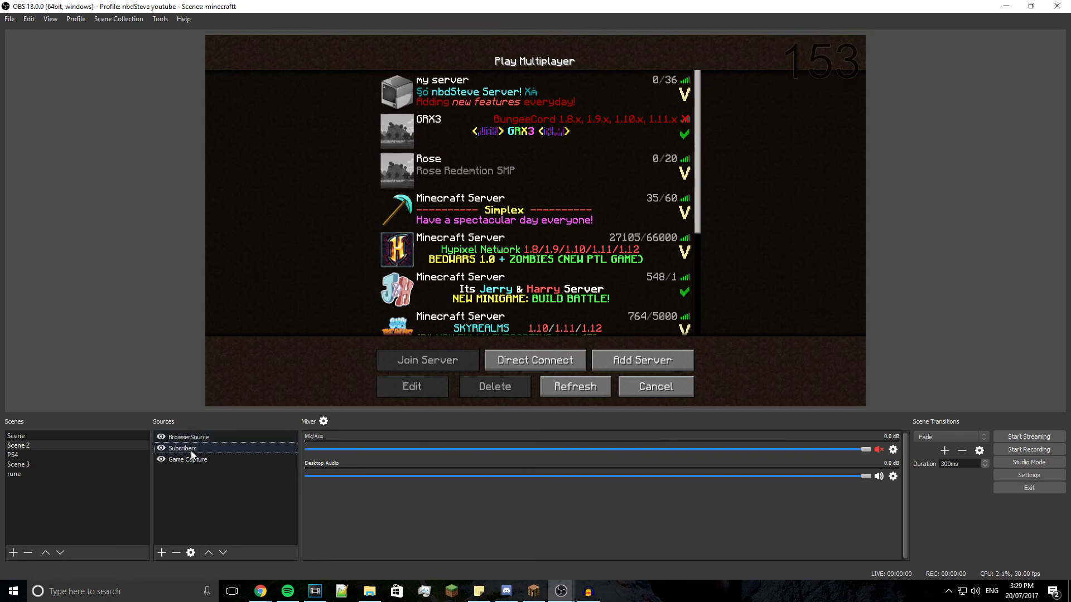
# Examine the BrowserSource properties for the Streamlabs alert box, close them and deselect the source.
pyautogui.click(193, 440)
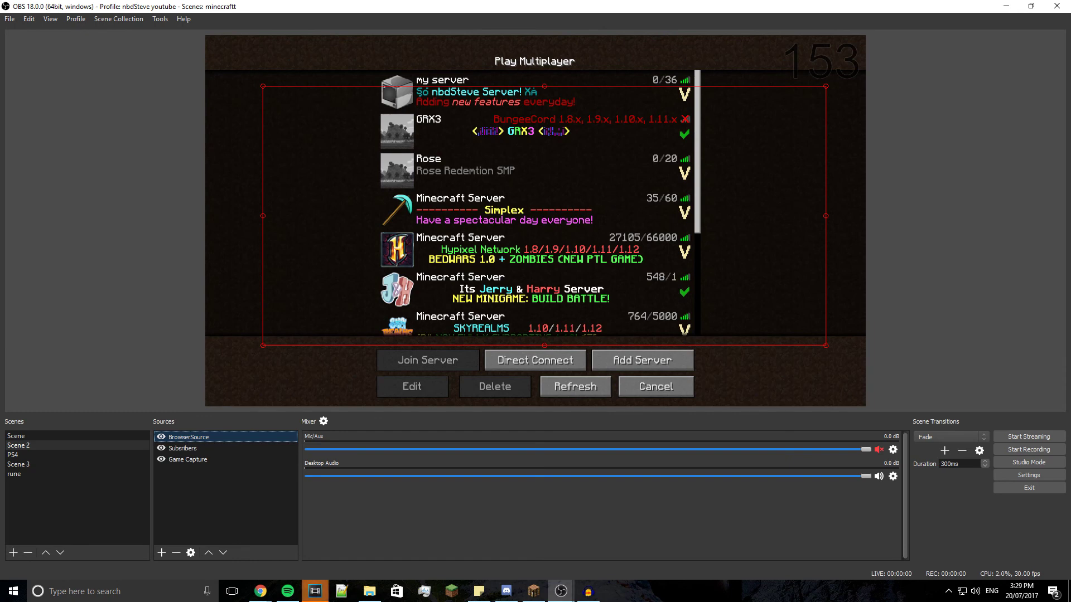
pyautogui.hotkey('alt', 'Tab')
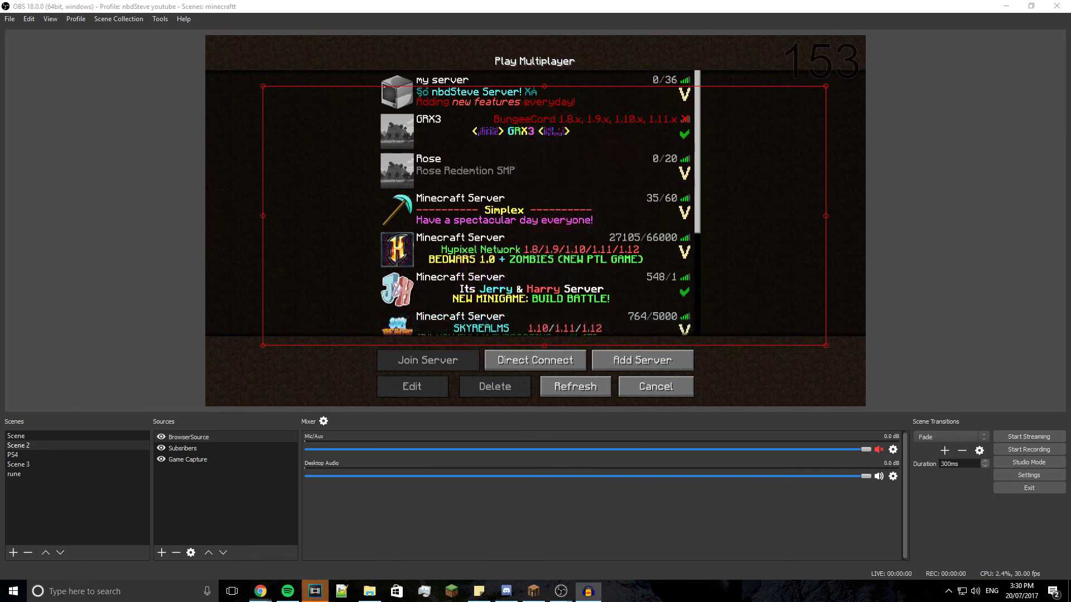
pyautogui.rightClick(201, 438)
pyautogui.click(241, 574)
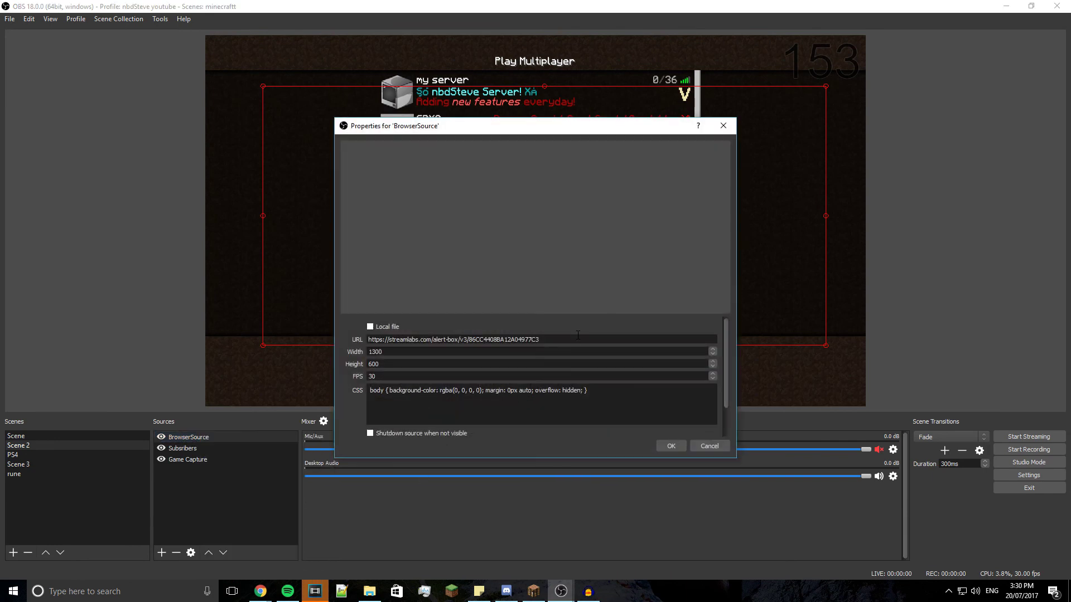
pyautogui.click(670, 446)
pyautogui.rightClick(509, 305)
pyautogui.click(228, 496)
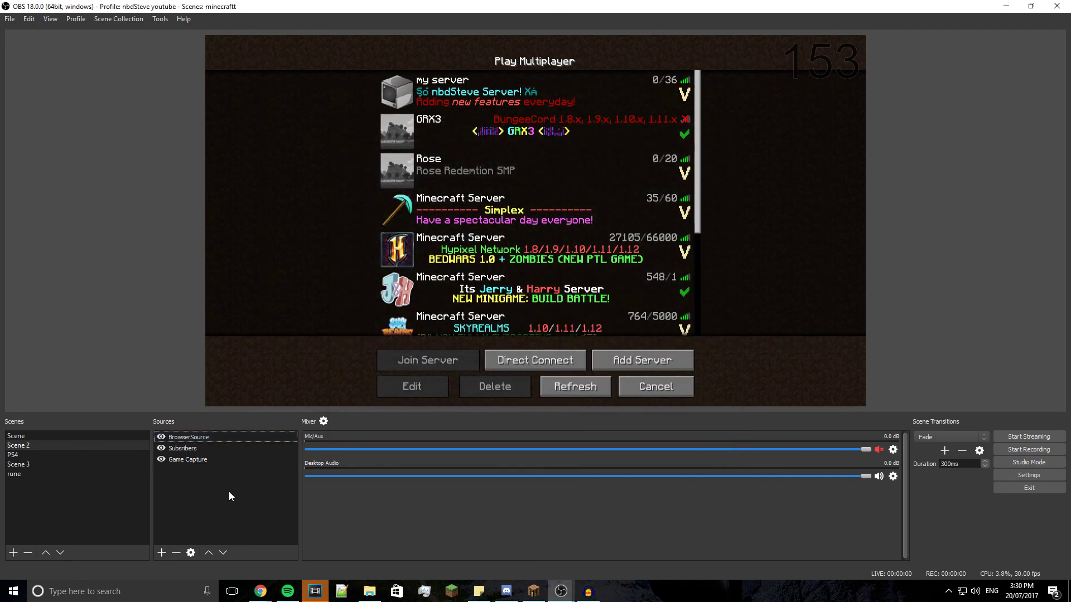
# Switch to Vegas Pro and dismiss the upgrade offer window.
pyautogui.click(316, 592)
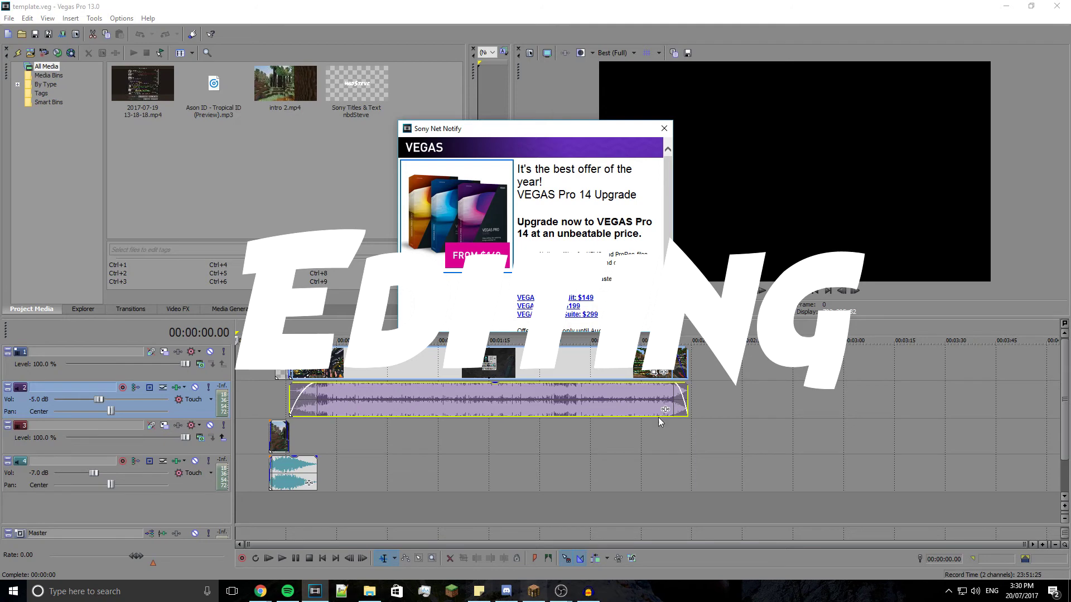
pyautogui.click(663, 128)
# Examine the existing project's timeline by previewing the gameplay footage at several points up to 00:01:22.24.
pyautogui.click(375, 365)
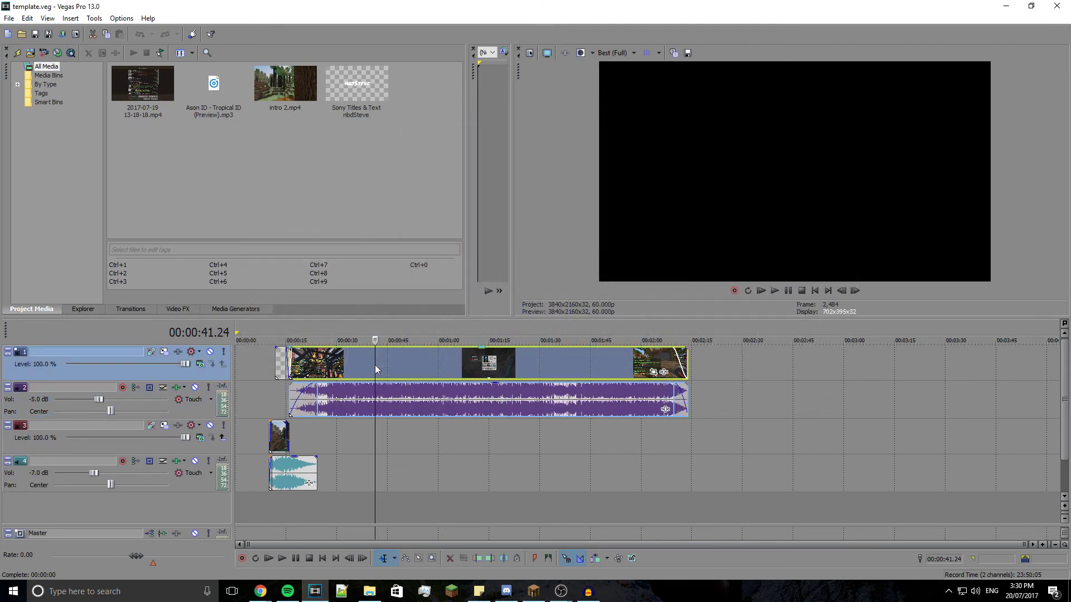
pyautogui.scroll(5, 375, 365)
pyautogui.scroll(-4, 375, 365)
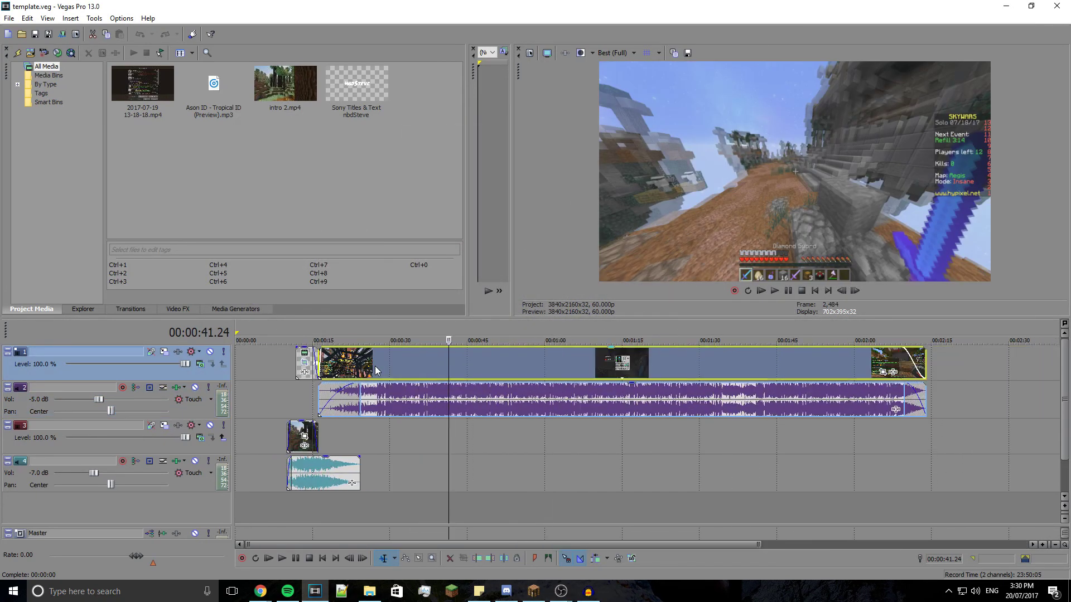
pyautogui.click(354, 432)
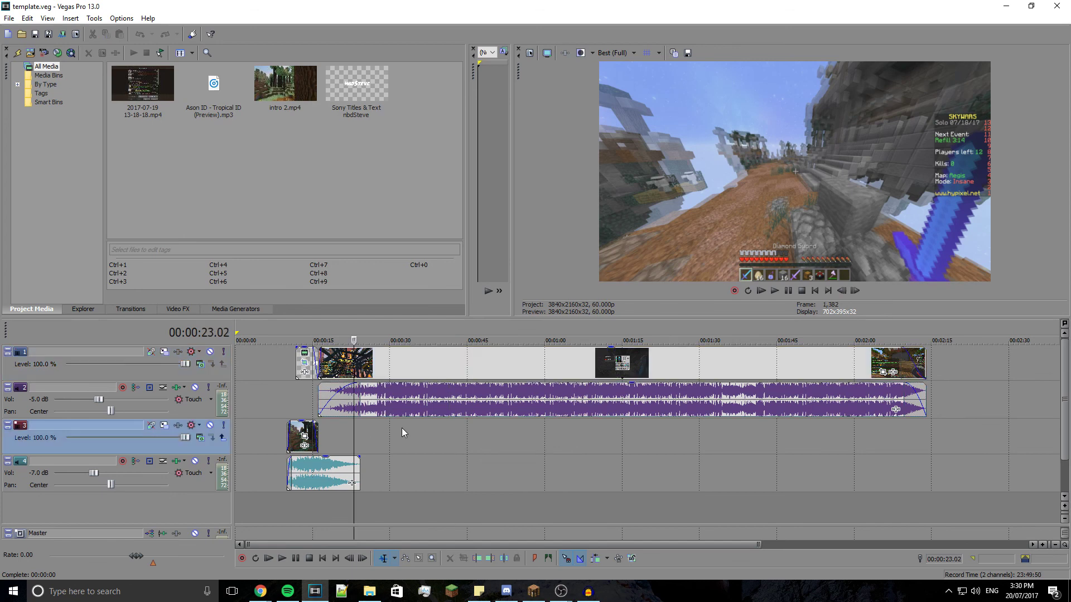
pyautogui.click(535, 443)
pyautogui.click(609, 433)
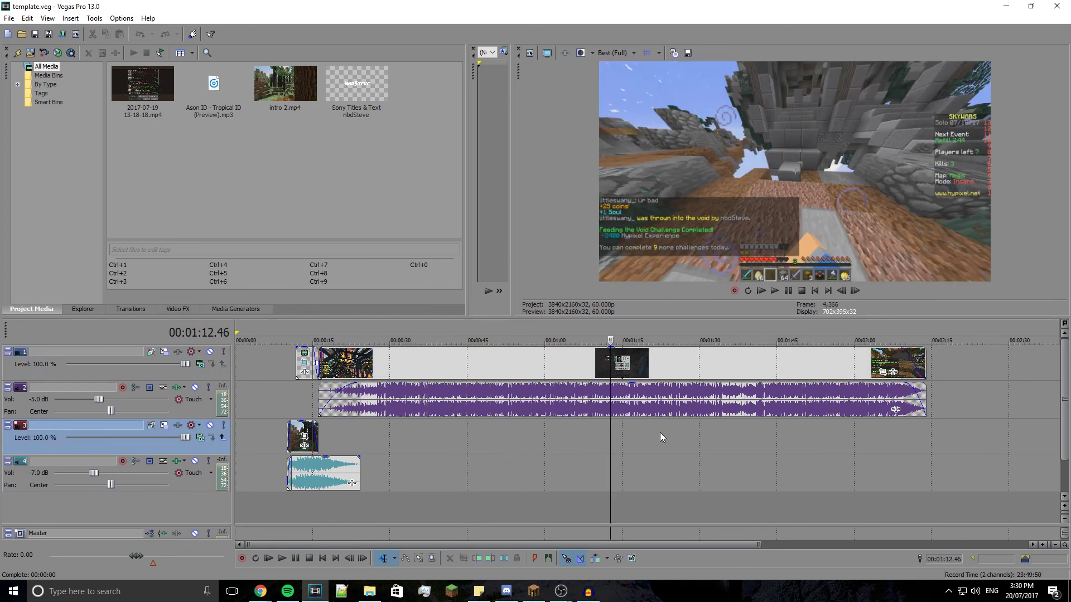
pyautogui.click(661, 433)
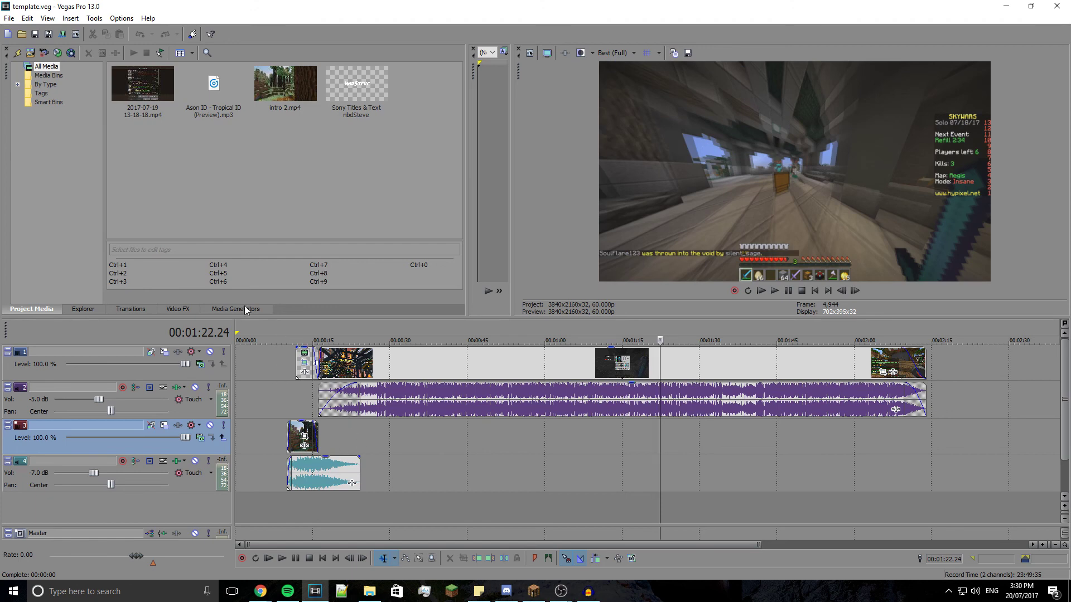
# Open the template project from the videos temp folder.
pyautogui.click(16, 21)
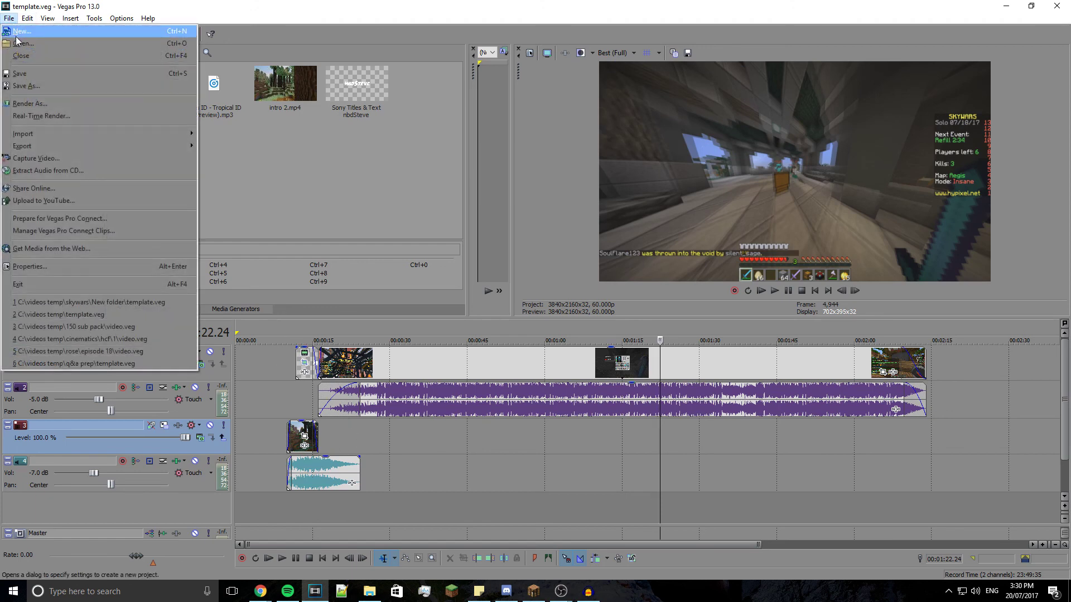
pyautogui.click(17, 46)
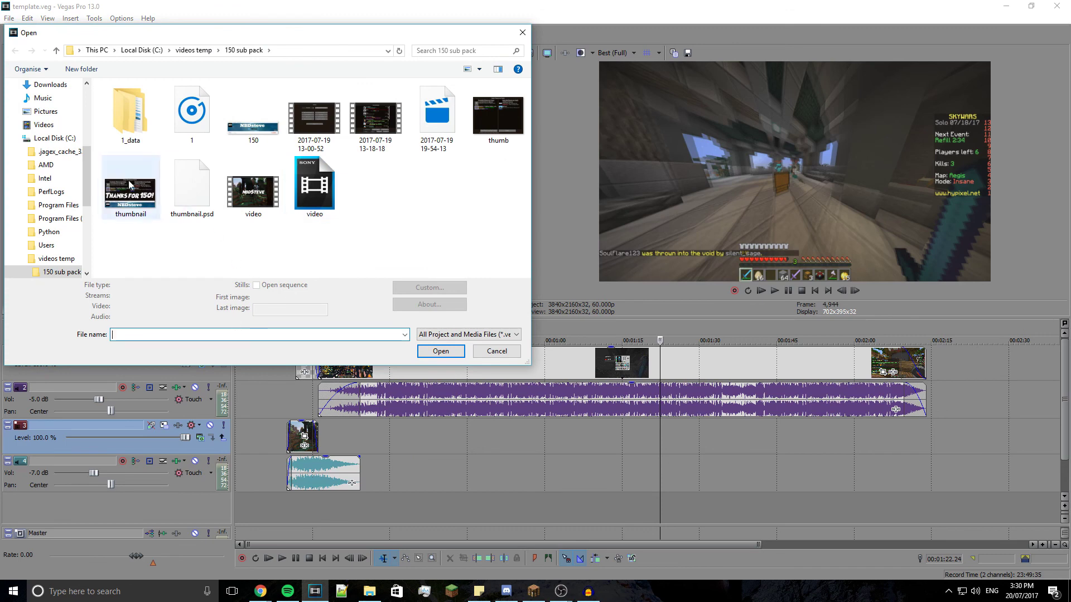
pyautogui.click(193, 50)
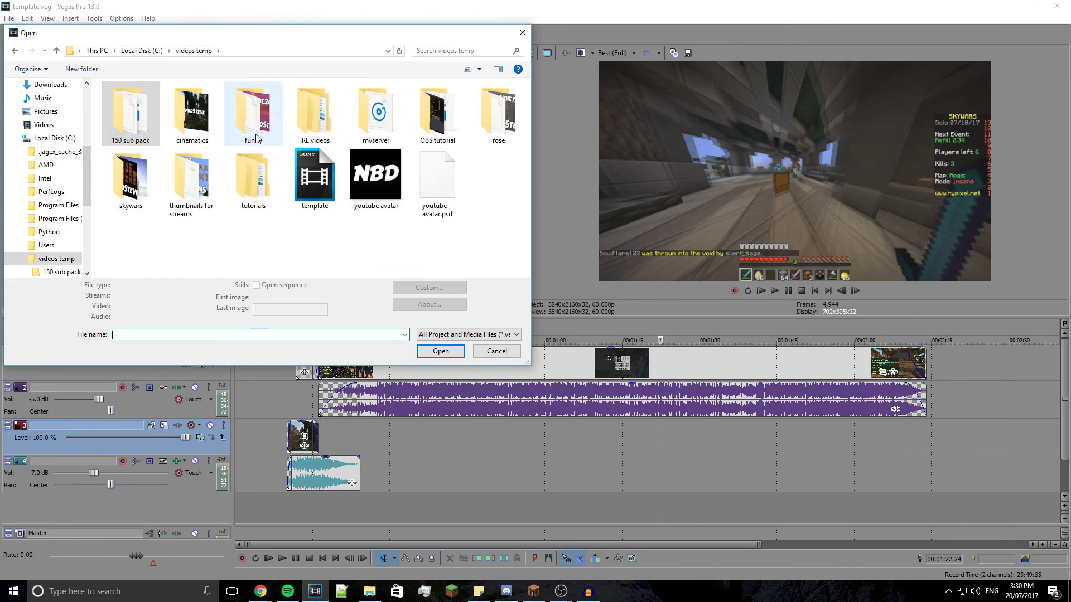
pyautogui.click(314, 176)
pyautogui.click(441, 351)
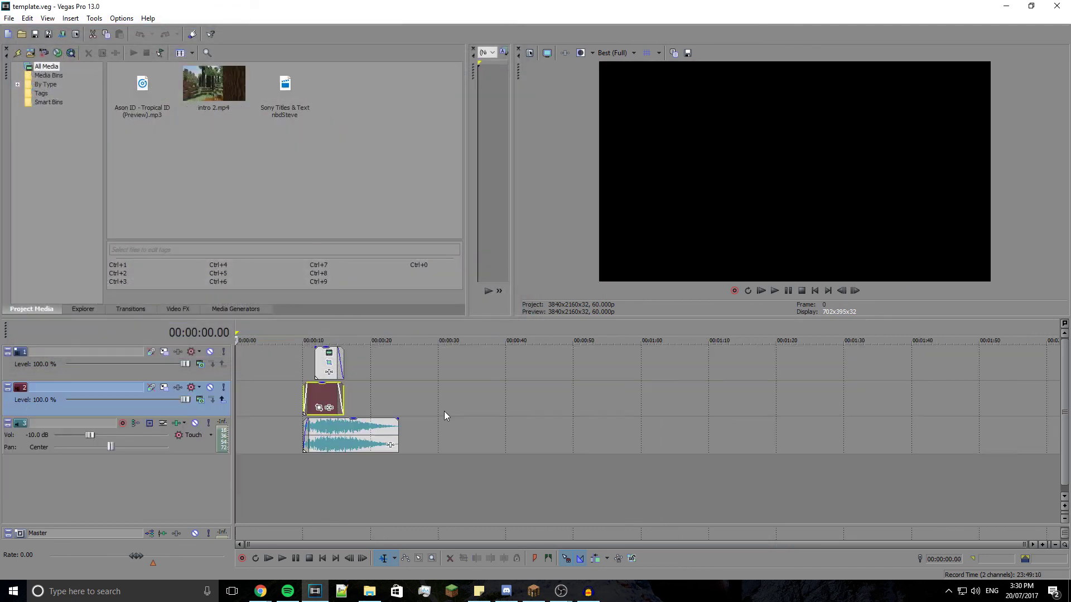
# Preview the template's intro title, clip and music from 00:00:13.27, stop playback and place the cursor at 00:00:22.56.
pyautogui.click(316, 397)
pyautogui.click(326, 399)
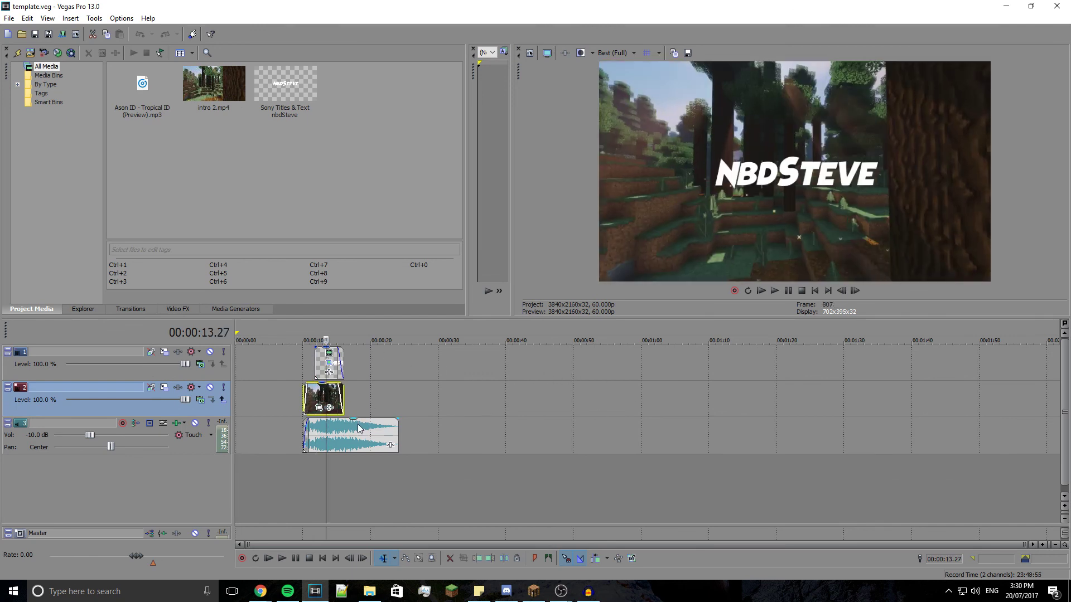
pyautogui.press('space')
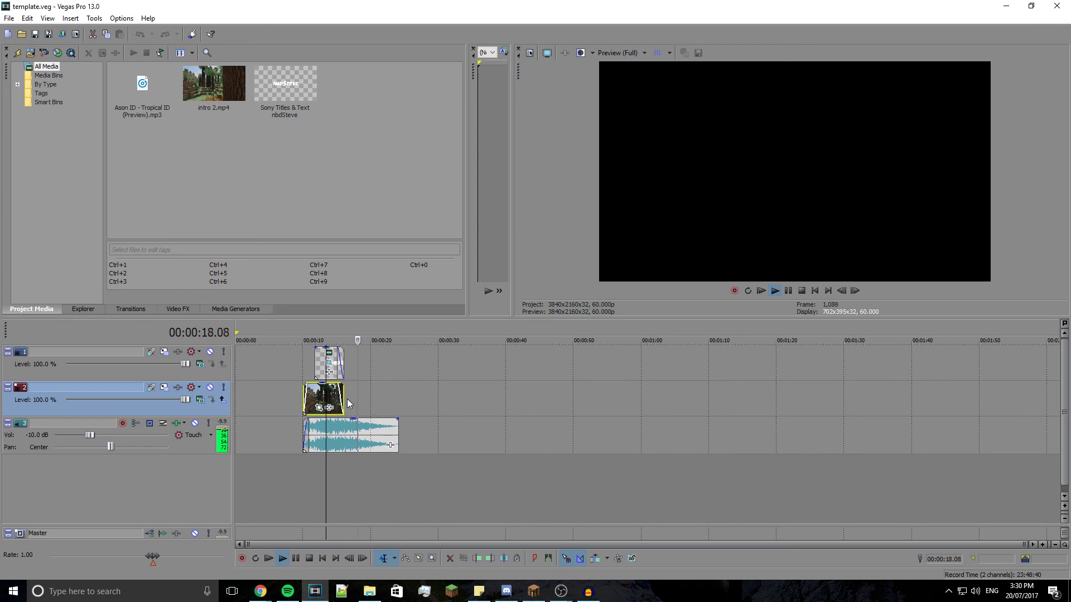
pyautogui.press('space')
pyautogui.click(389, 374)
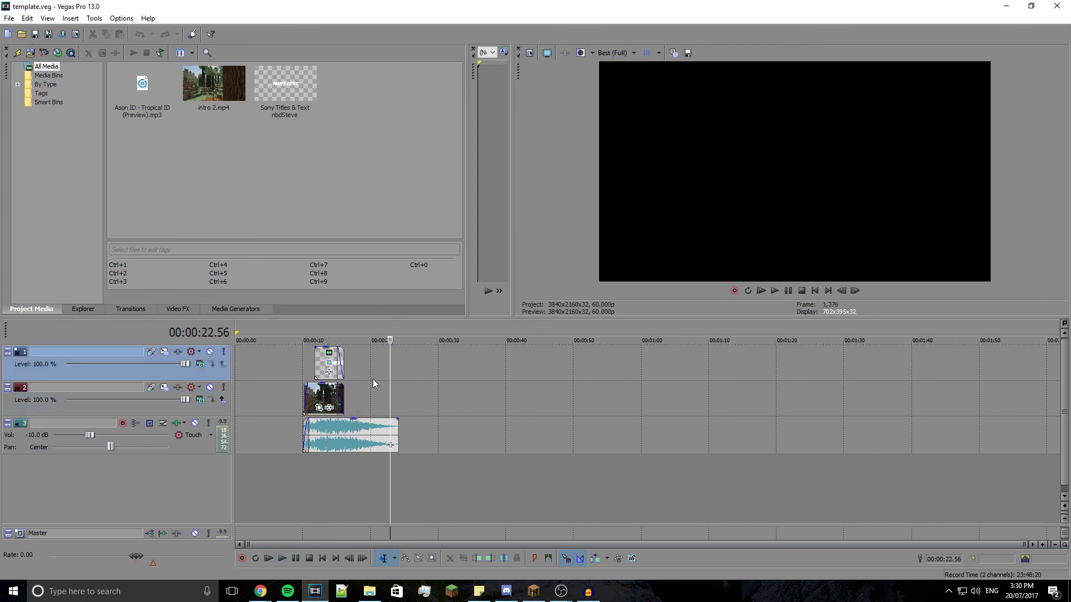
# Insert an empty video track above the intro title track and delete that track again.
pyautogui.rightClick(503, 357)
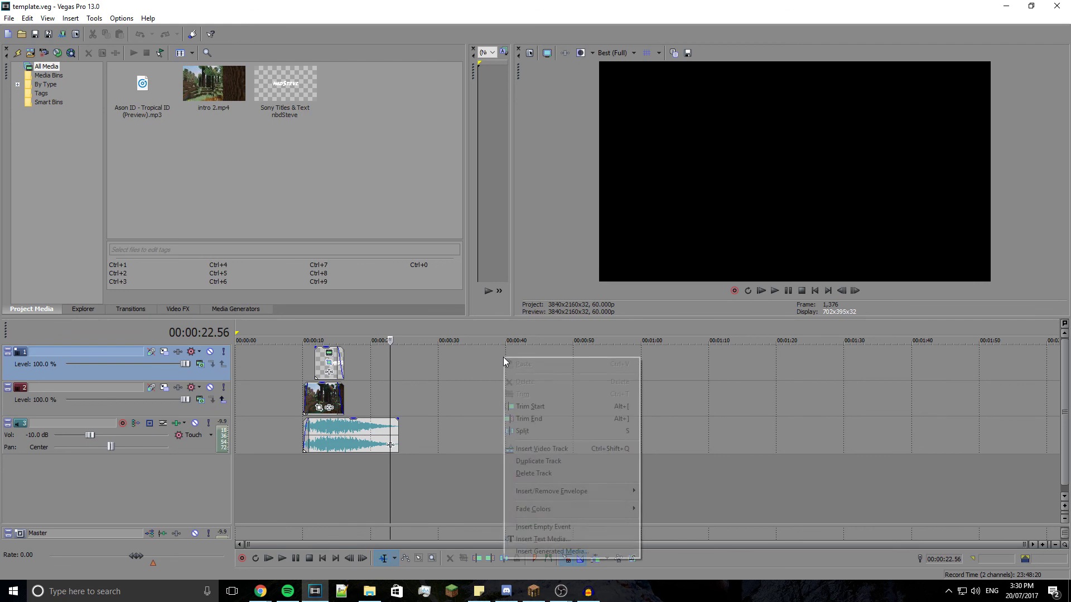
pyautogui.click(536, 449)
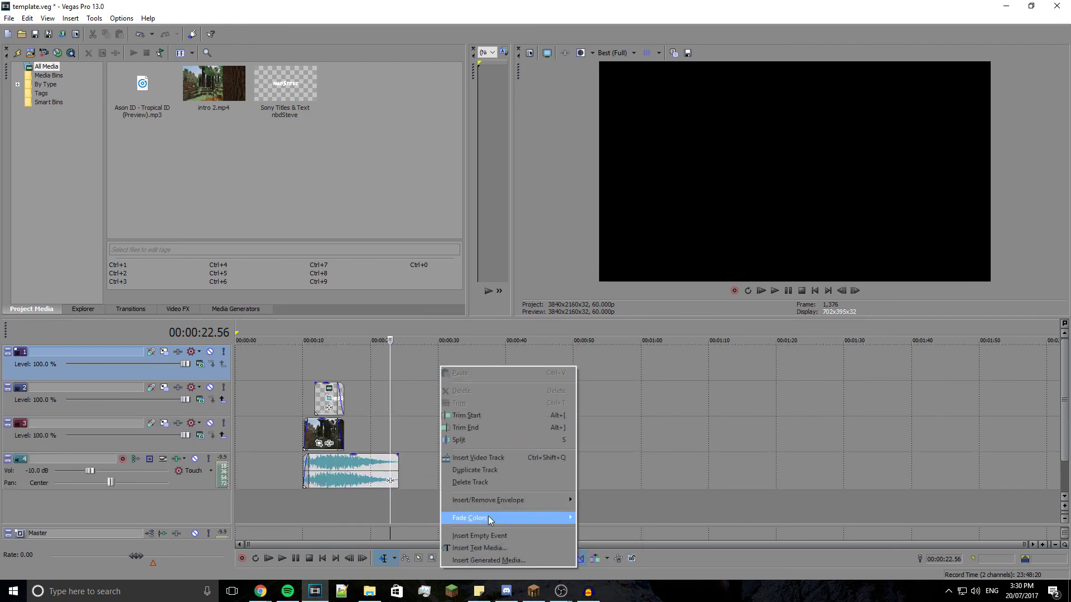
pyautogui.click(487, 483)
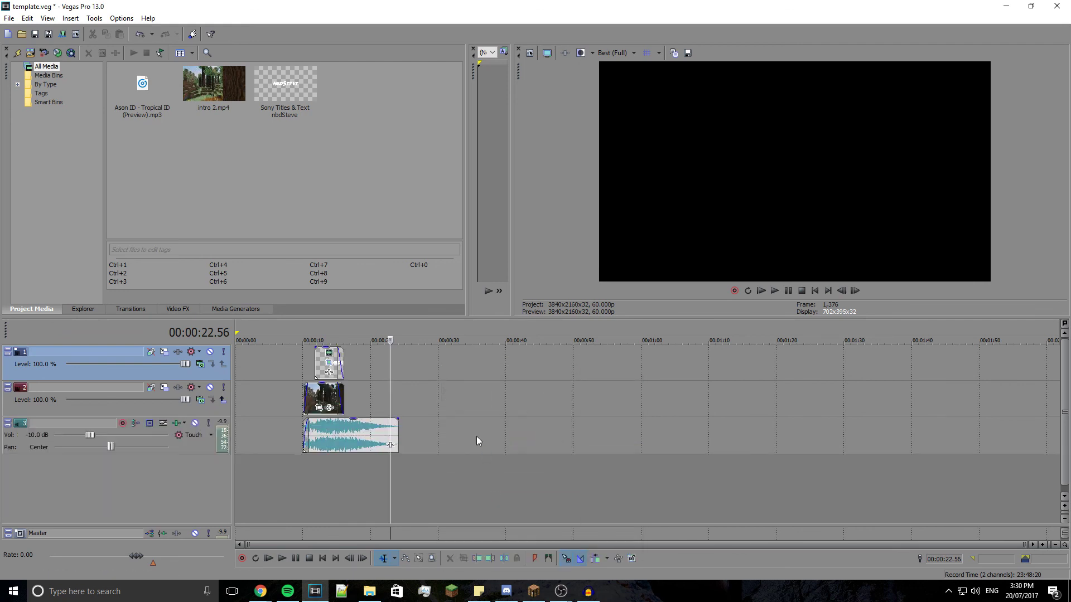